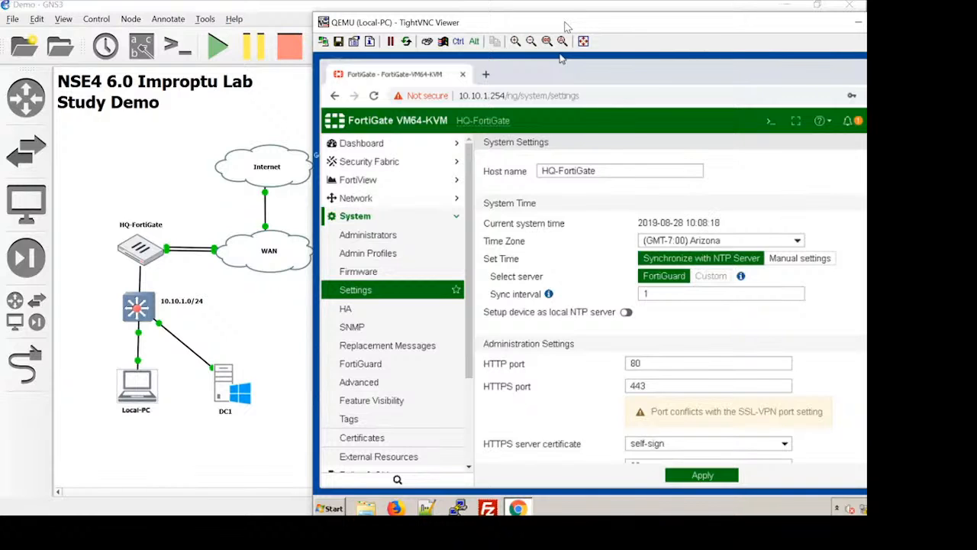
# Step: Open the port6 (LAN) interface of HQ-FortiGate for editing
pyautogui.moveTo(566, 27); pyautogui.dragTo(457, 12)
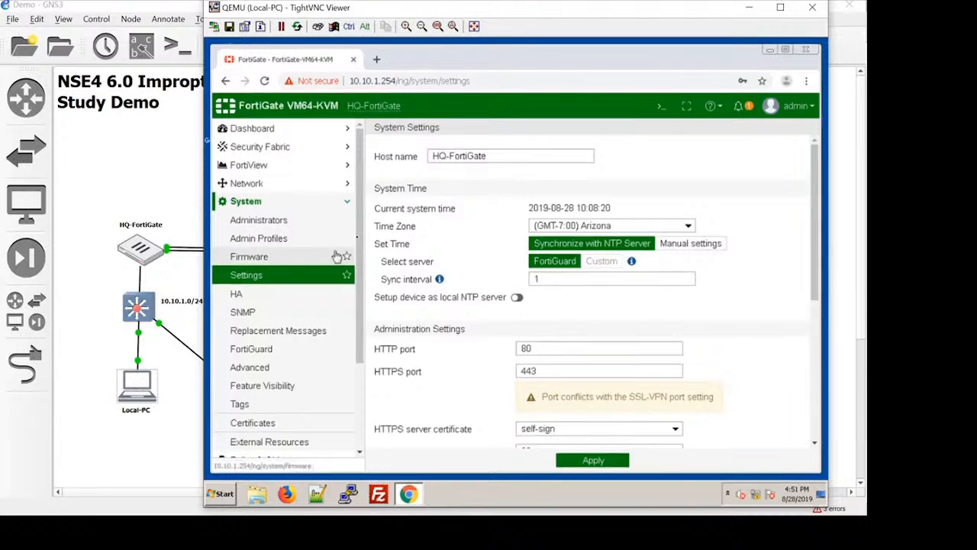
pyautogui.click(312, 183)
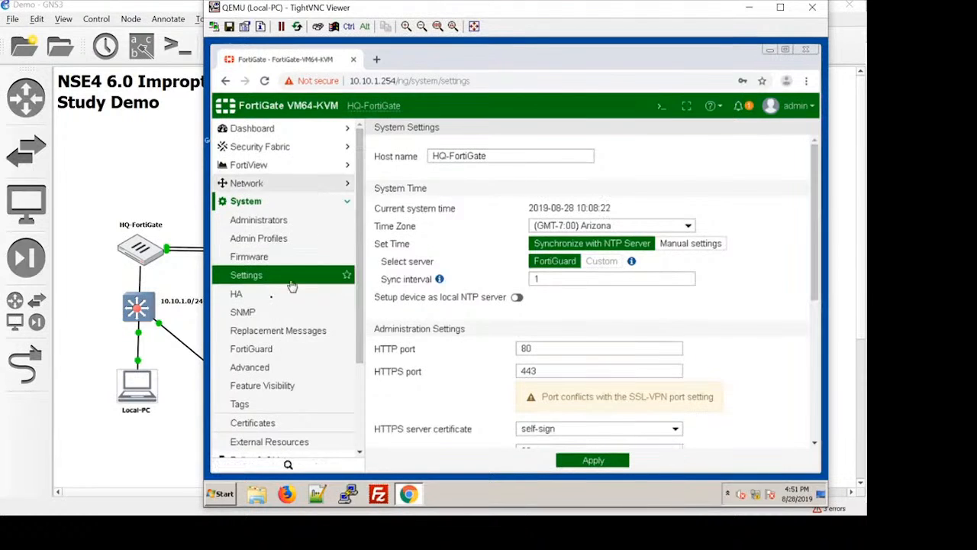
pyautogui.click(261, 201)
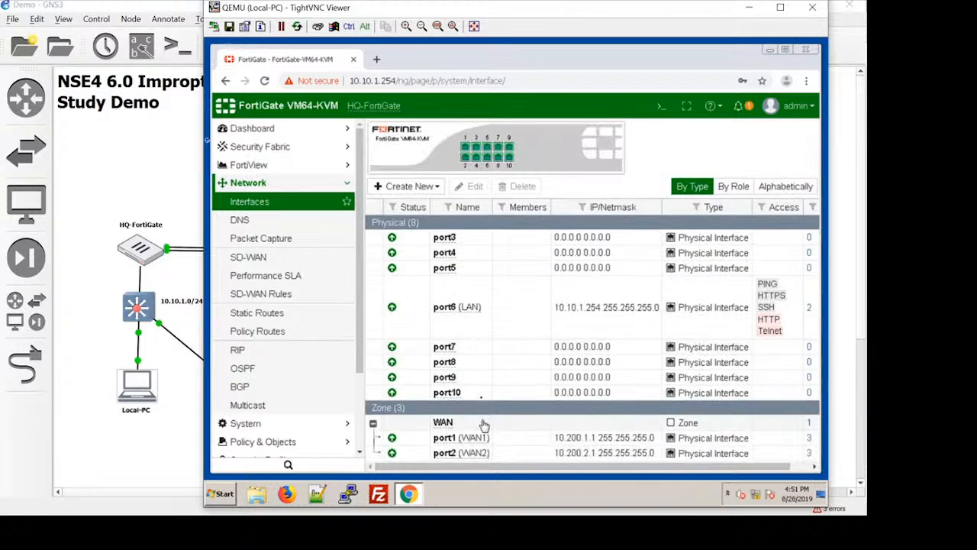
pyautogui.doubleClick(488, 311)
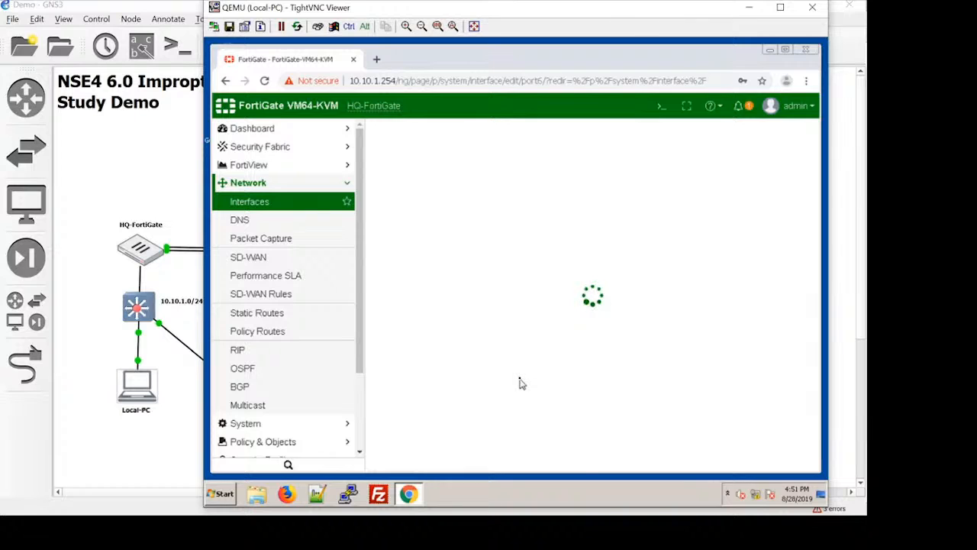
# Step: Specify 10.10.1.10 as the DNS server handed out by the port6 DHCP server and save the interface
pyautogui.scroll(-3, 522, 382)
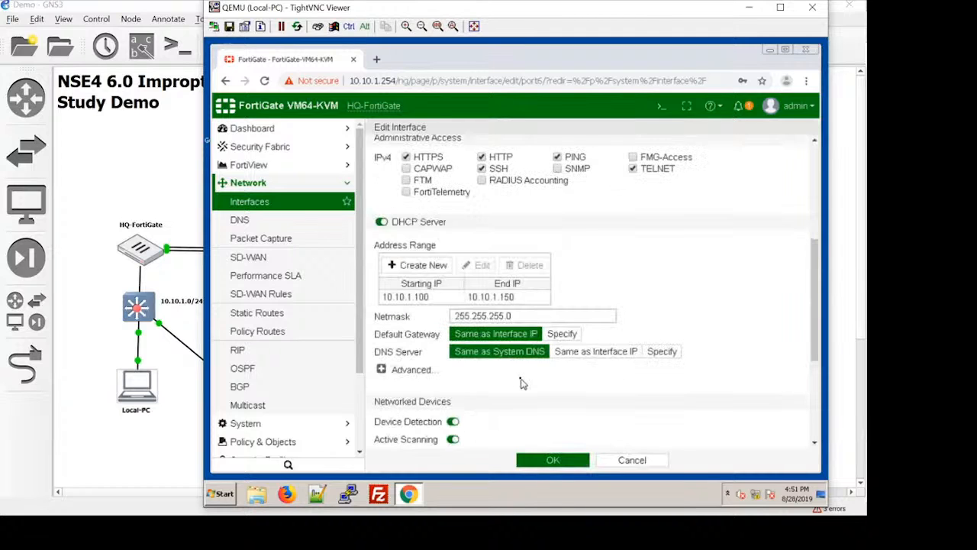
pyautogui.scroll(-3, 521, 381)
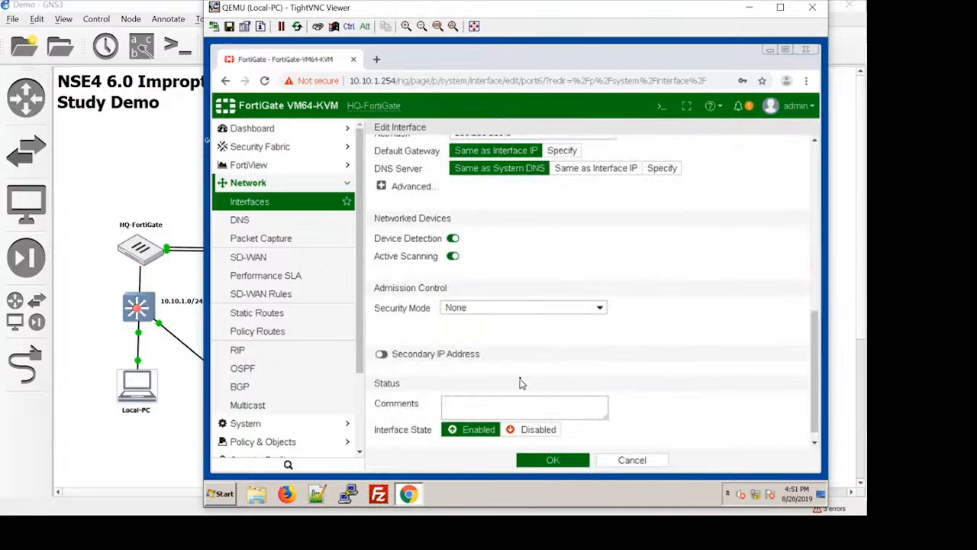
pyautogui.scroll(2, 521, 382)
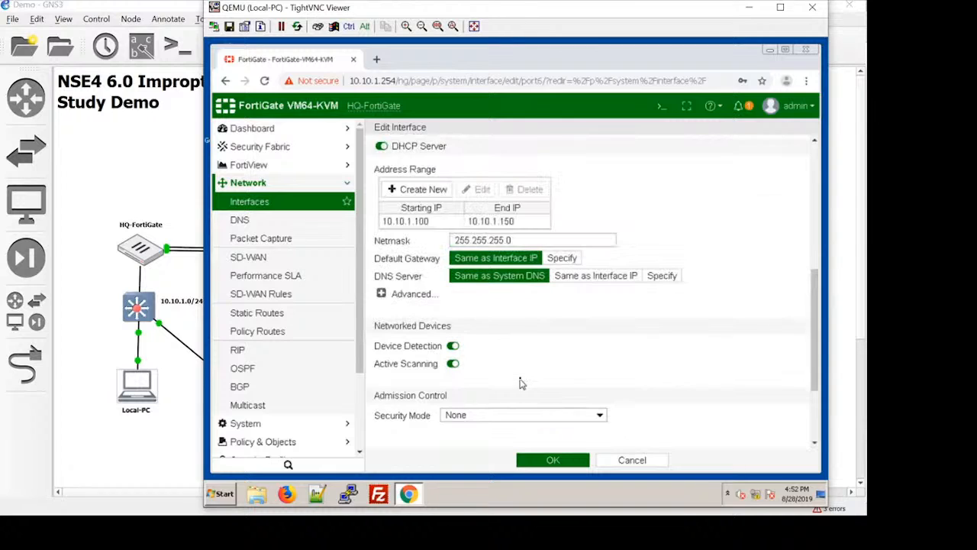
pyautogui.click(661, 276)
pyautogui.doubleClick(574, 296)
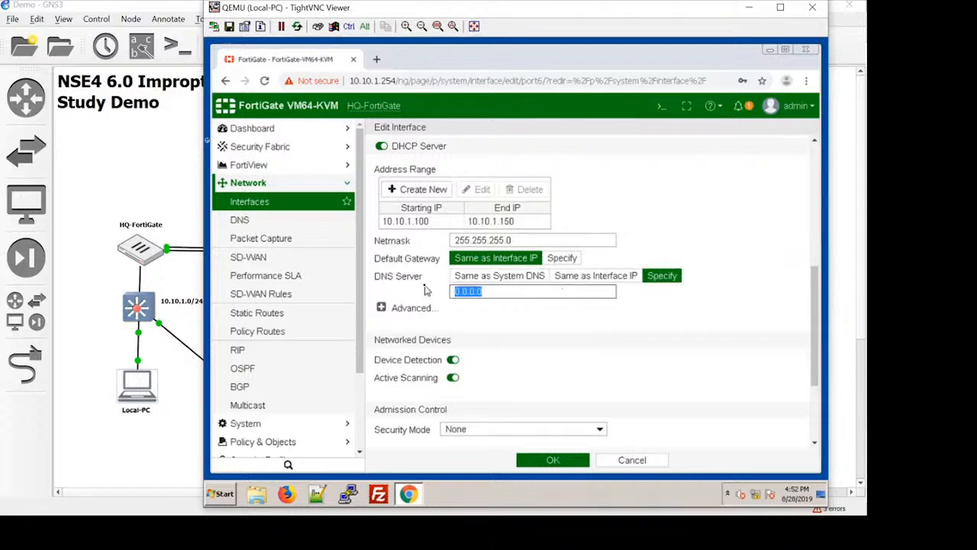
pyautogui.write('10')
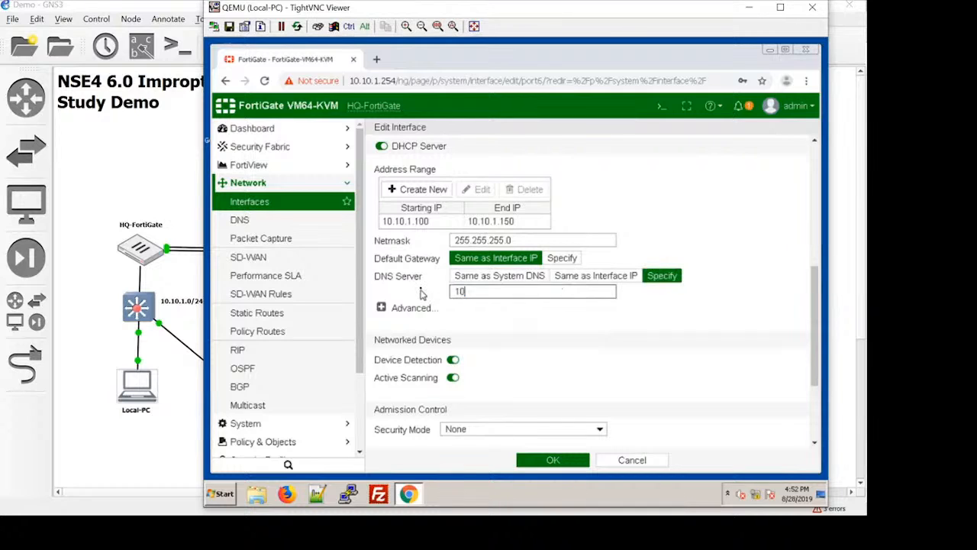
pyautogui.write('.10.1.10')
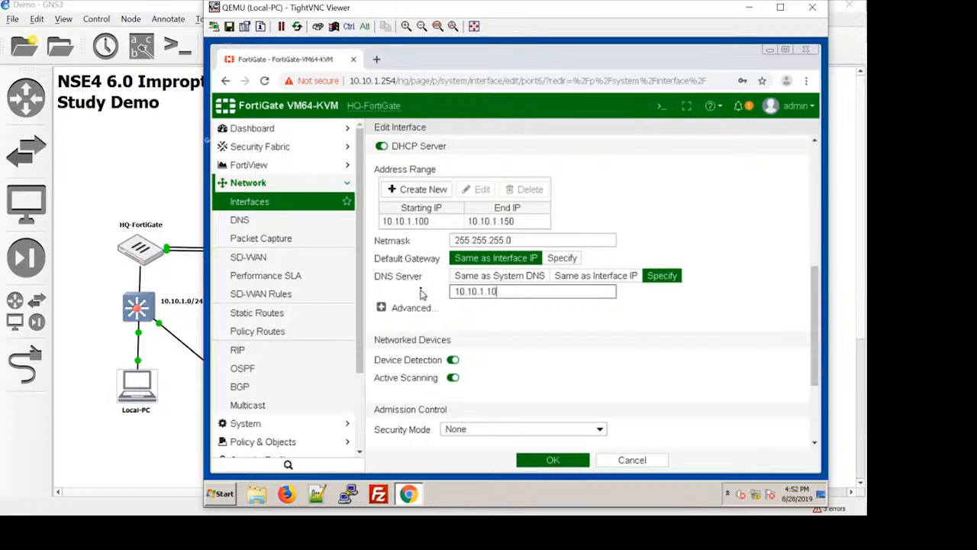
pyautogui.click(556, 461)
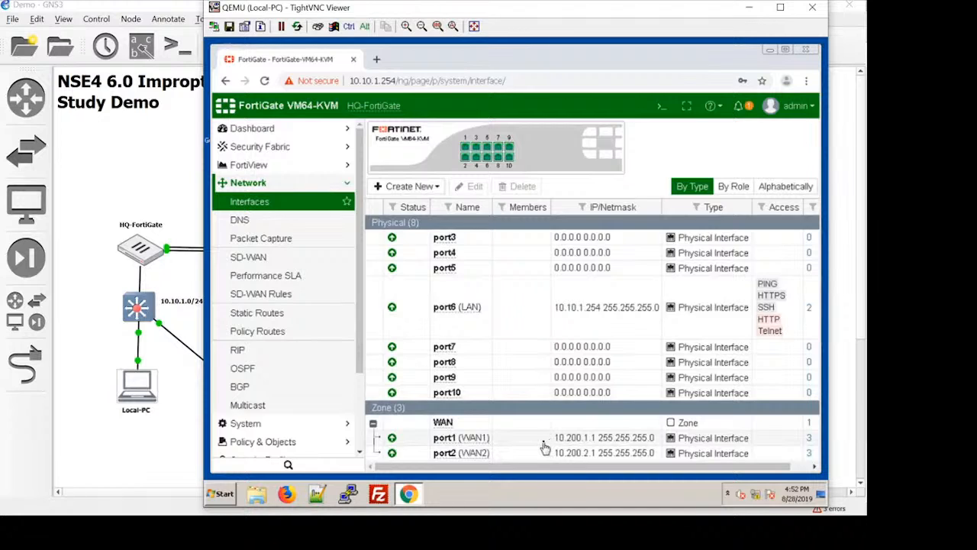
# Step: Open the FortiGuard details of FortiCare Support from the Licenses widget on the main dashboard
pyautogui.click(302, 128)
pyautogui.click(288, 152)
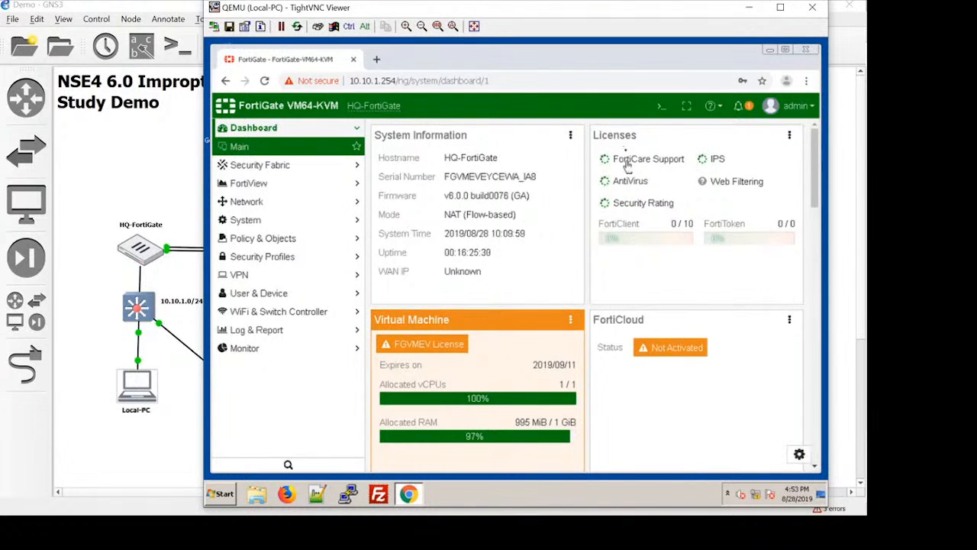
pyautogui.click(790, 140)
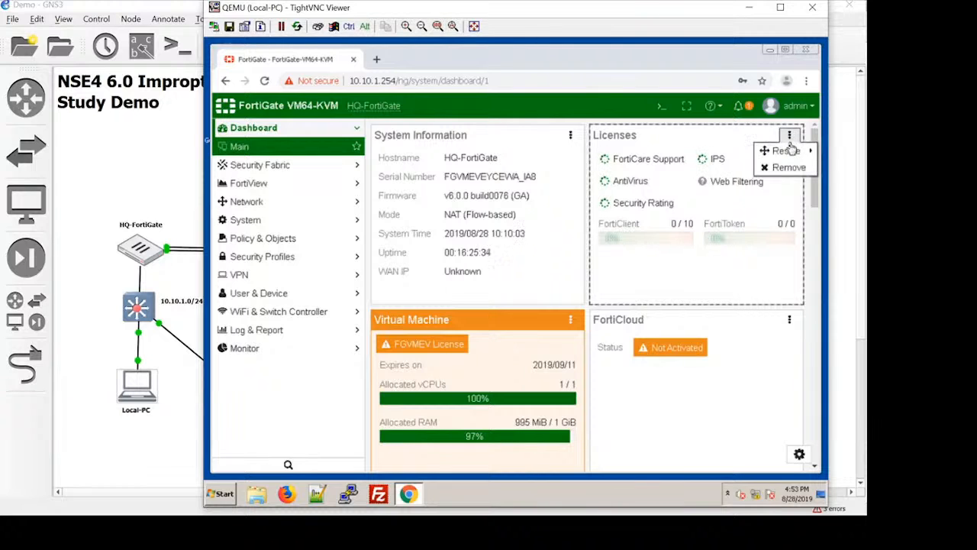
pyautogui.click(637, 139)
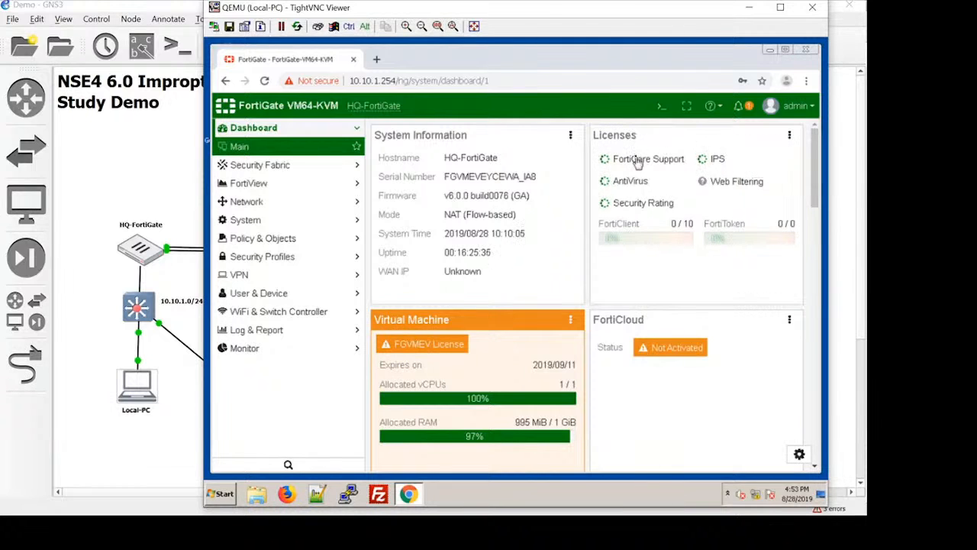
pyautogui.click(636, 159)
pyautogui.click(646, 166)
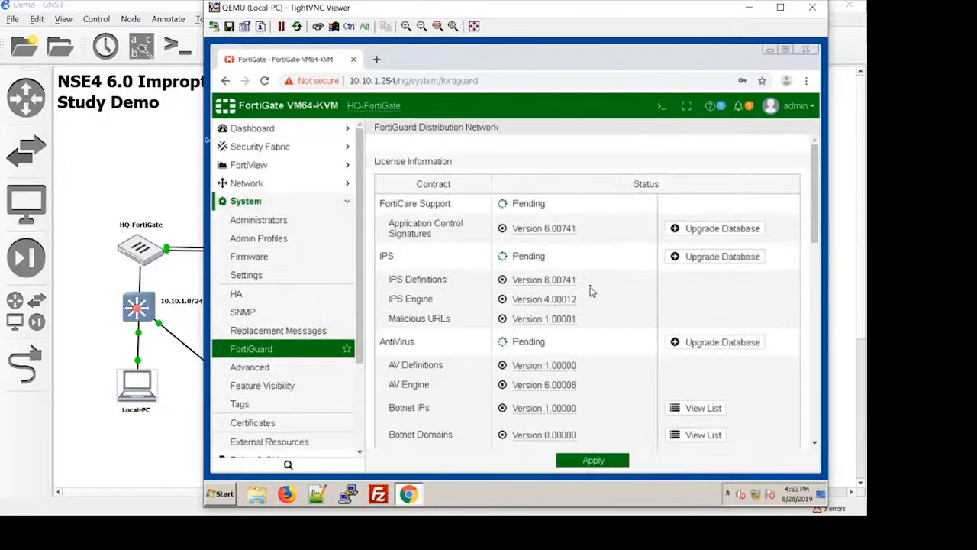
# Step: Review the FortiGuard license information, update and filtering settings, and check the Firmware Management page
pyautogui.scroll(-3, 602, 332)
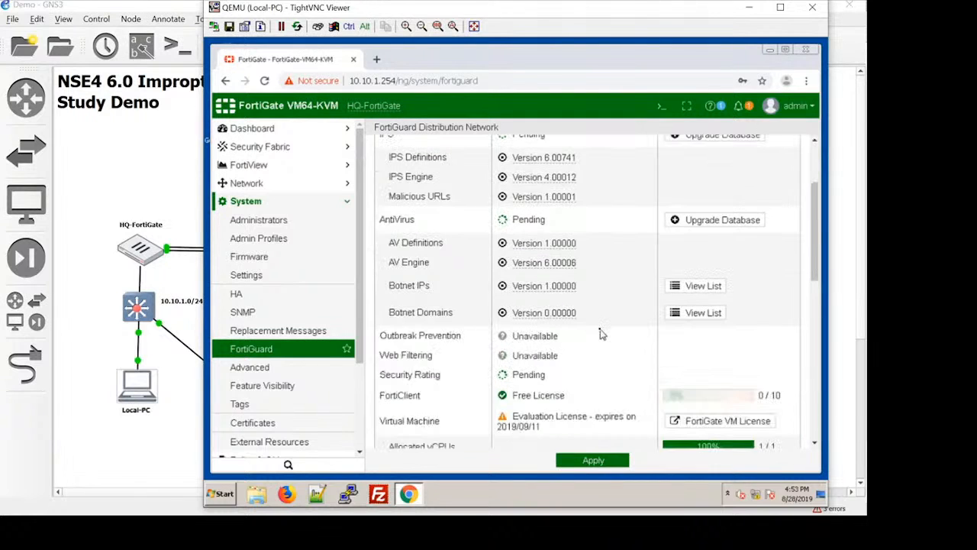
pyautogui.scroll(-3, 602, 331)
pyautogui.scroll(6, 602, 332)
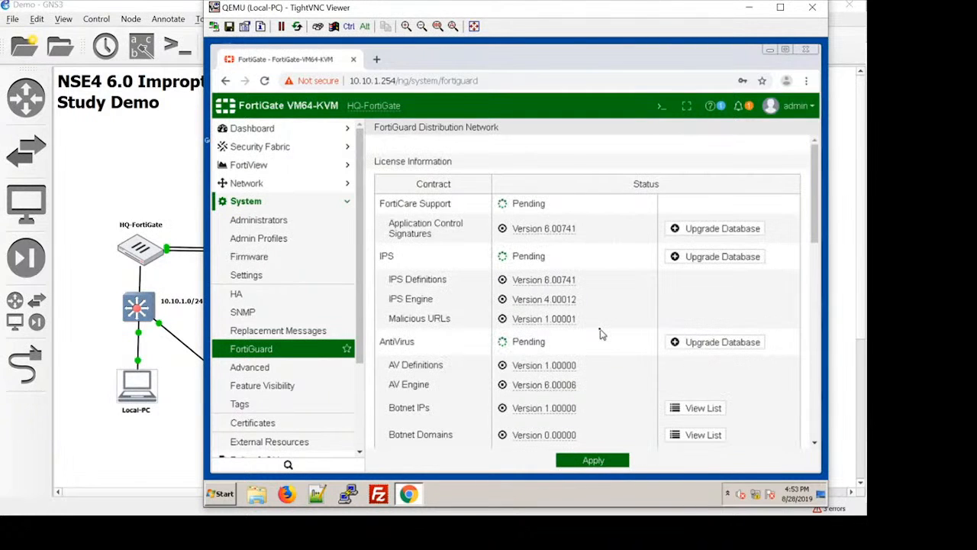
pyautogui.scroll(-6, 601, 332)
pyautogui.scroll(-3, 601, 332)
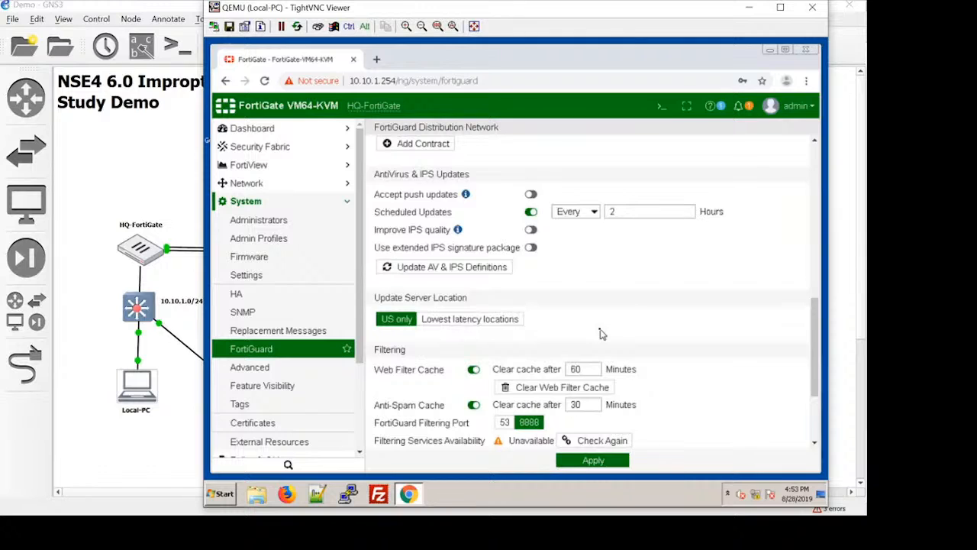
pyautogui.scroll(-3, 602, 331)
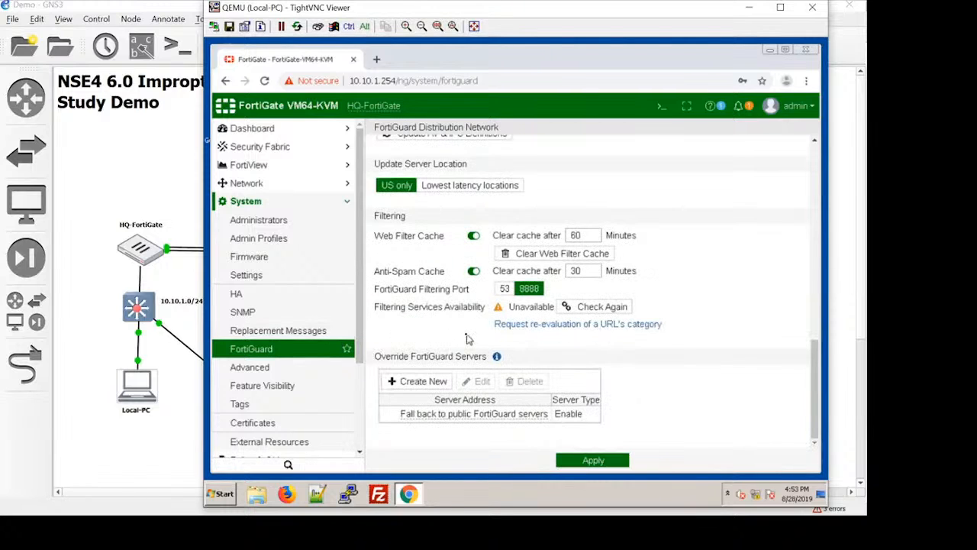
pyautogui.scroll(8, 468, 341)
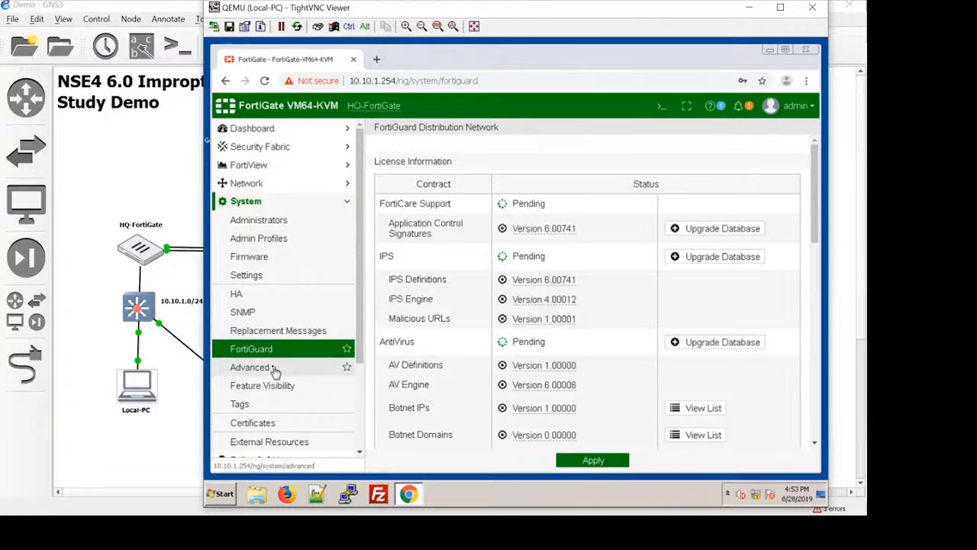
pyautogui.click(261, 257)
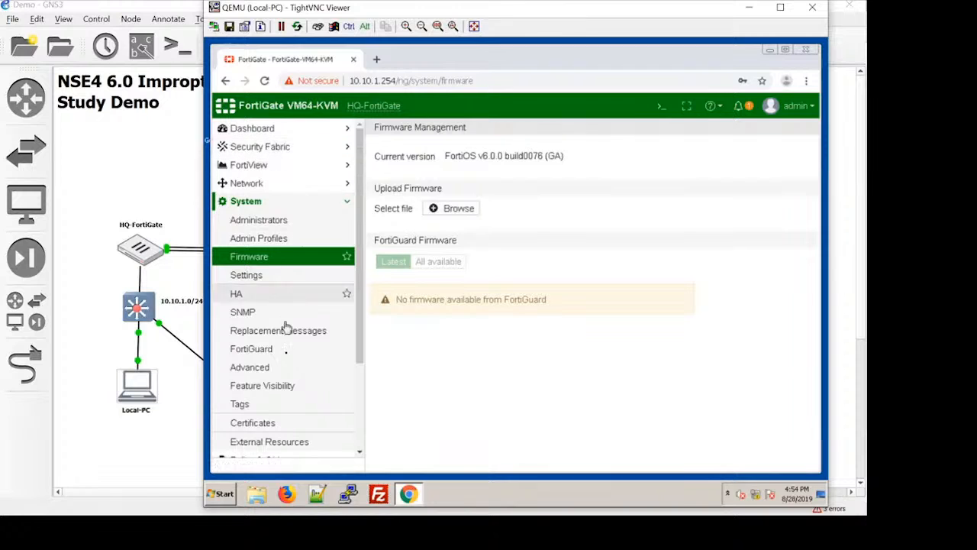
# Step: Return to the main dashboard and check the admin account options and the Licenses widget for a license upload option
pyautogui.click(266, 126)
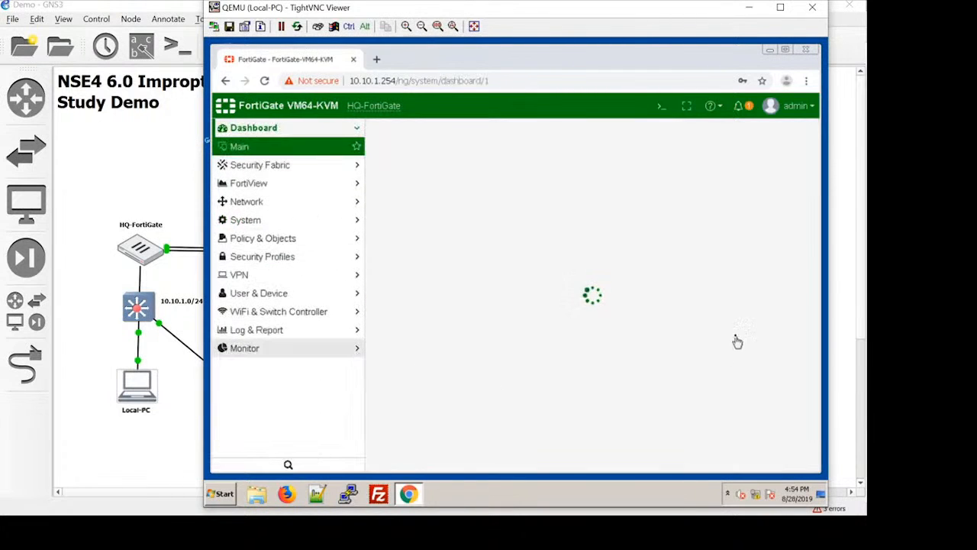
pyautogui.click(812, 108)
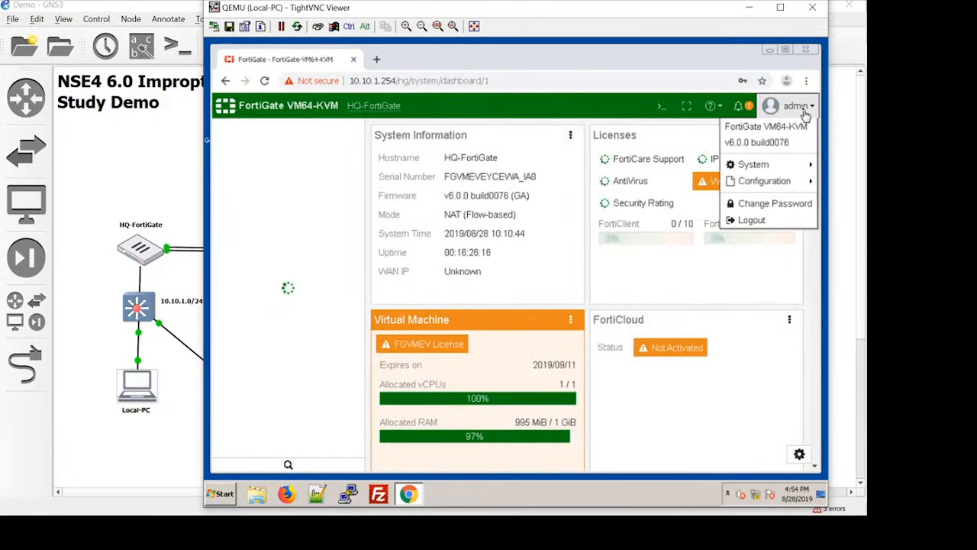
pyautogui.click(653, 135)
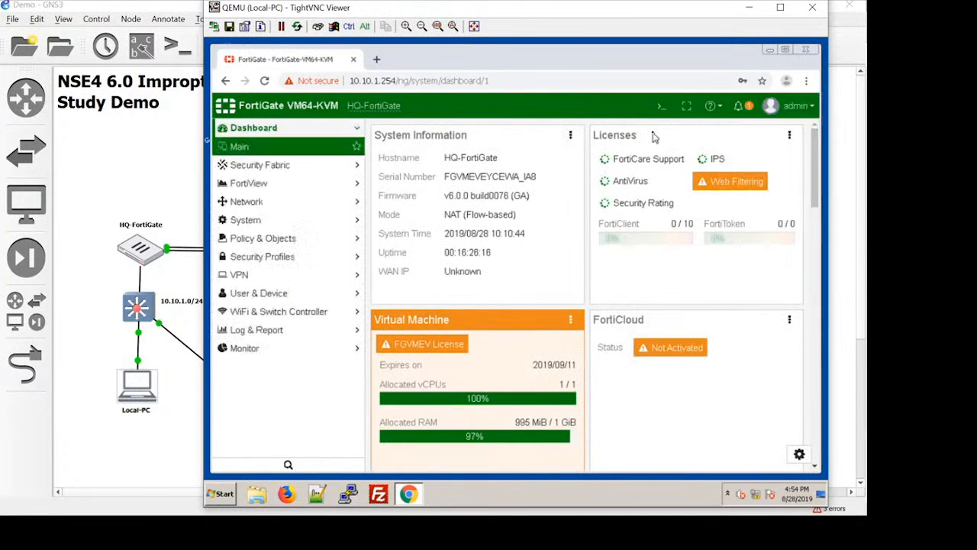
pyautogui.click(789, 135)
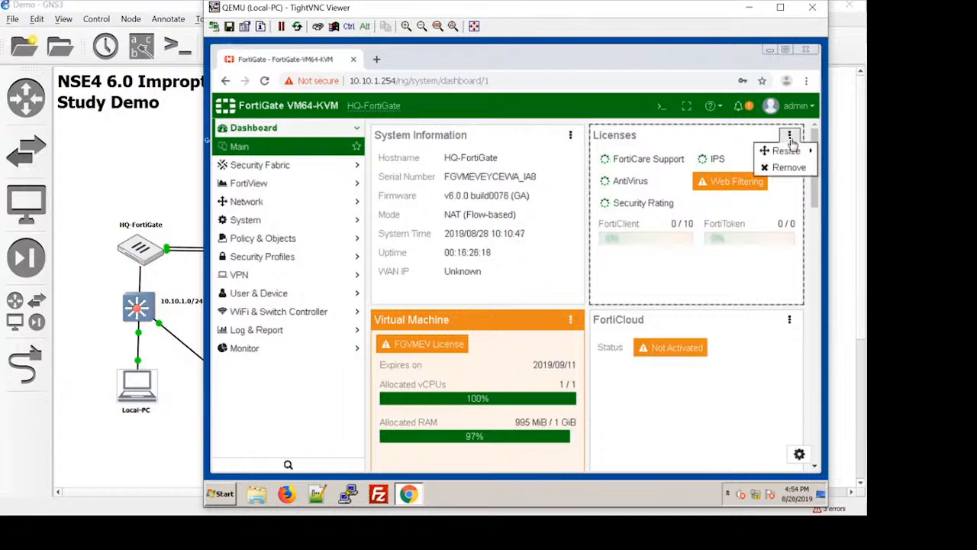
pyautogui.rightClick(611, 136)
pyautogui.click(610, 136)
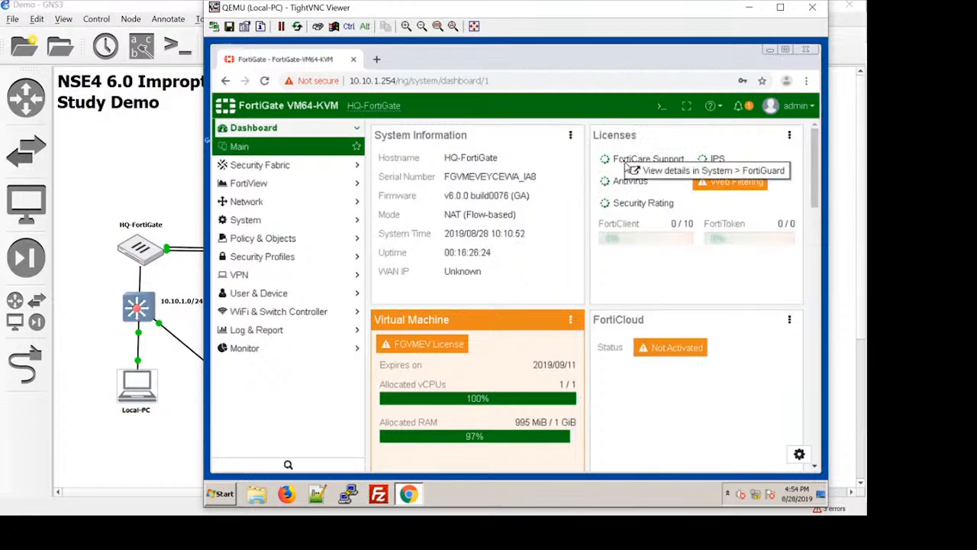
# Step: Upload the third FGVM .lic file from the Downloads License folder as the FortiGate VM license, apply it and close the Local-PC viewer
pyautogui.click(440, 347)
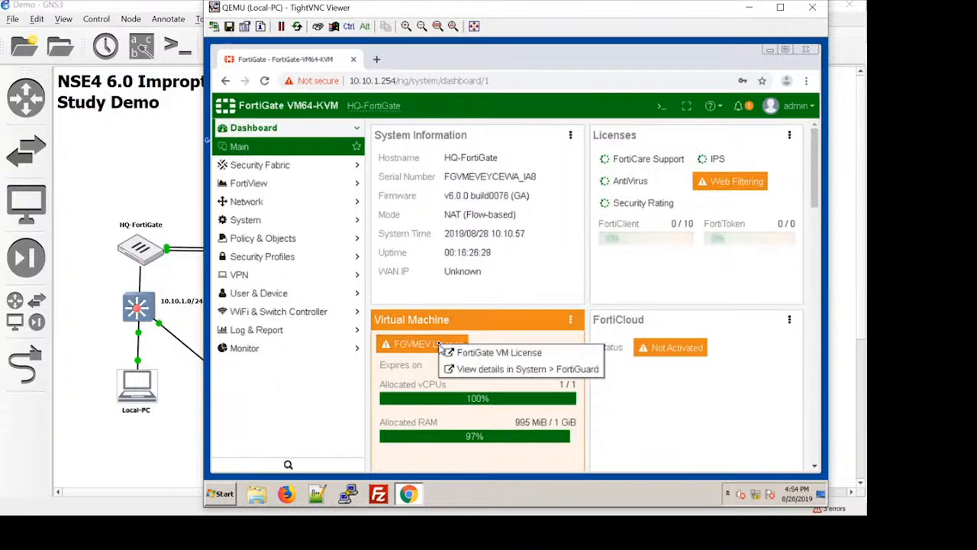
pyautogui.click(451, 354)
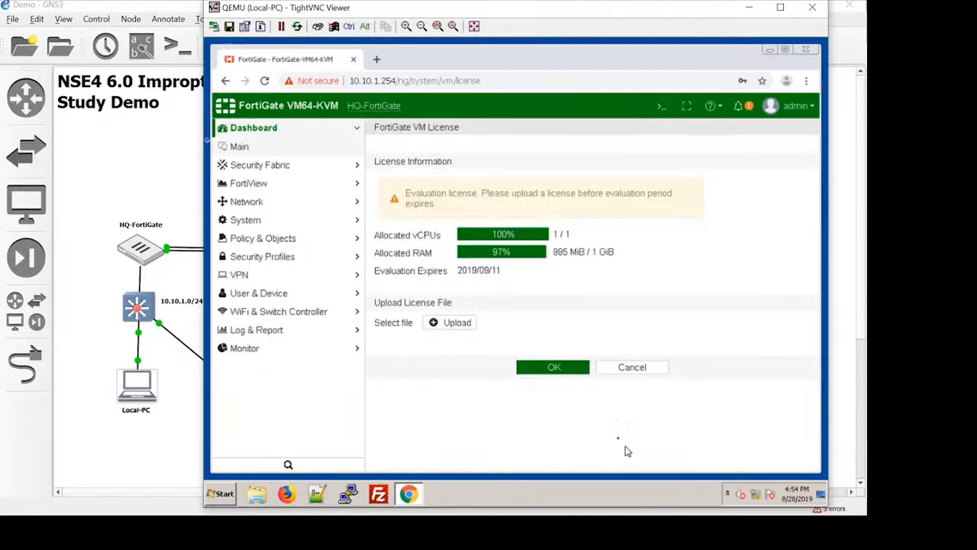
pyautogui.click(455, 327)
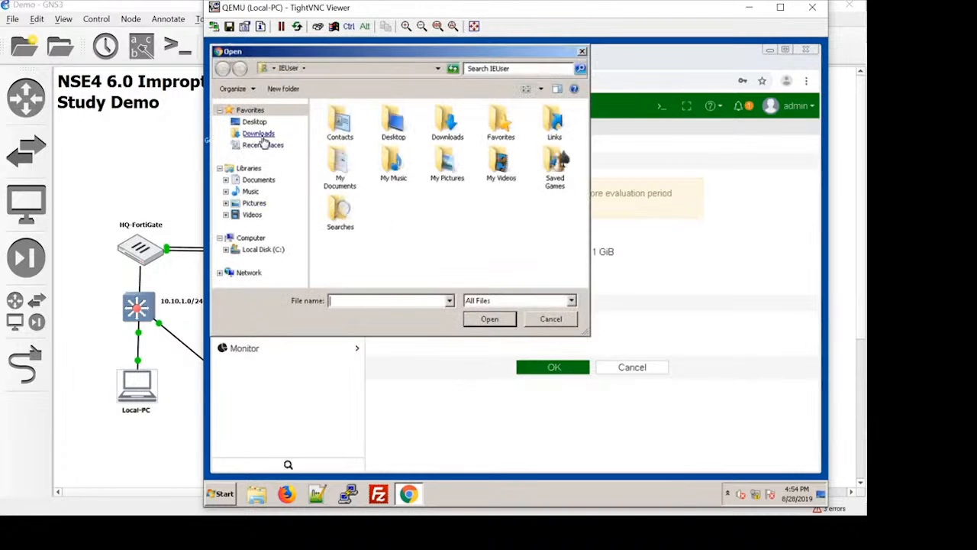
pyautogui.click(260, 134)
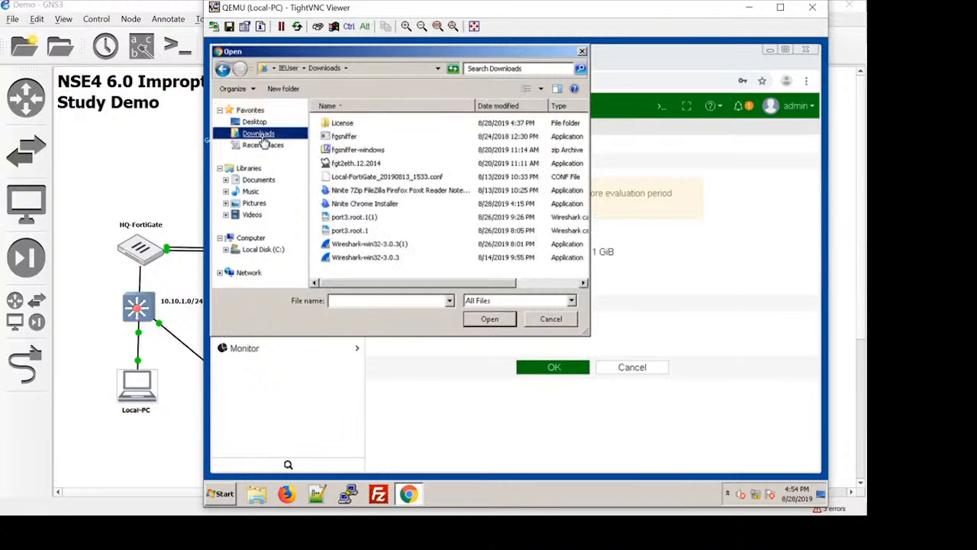
pyautogui.doubleClick(345, 123)
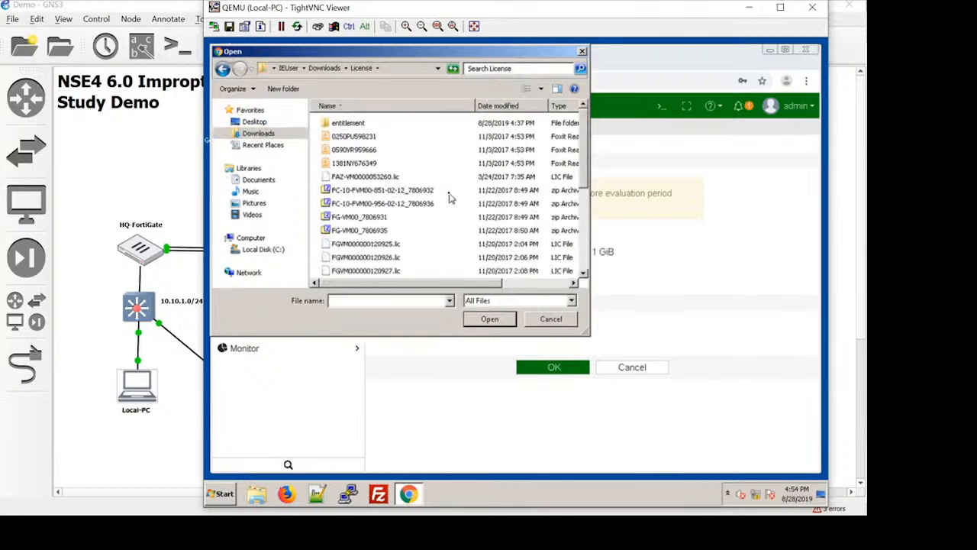
pyautogui.scroll(-1, 418, 245)
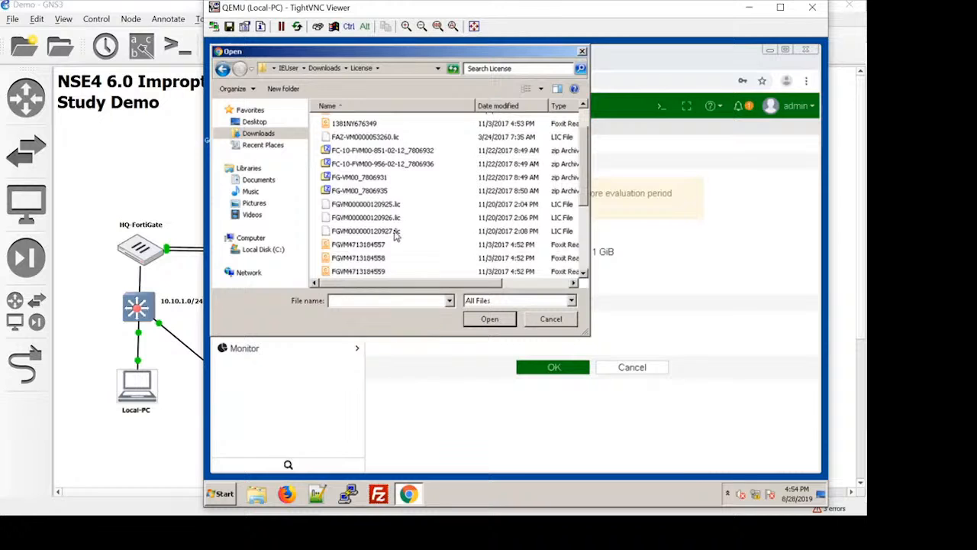
pyautogui.doubleClick(395, 232)
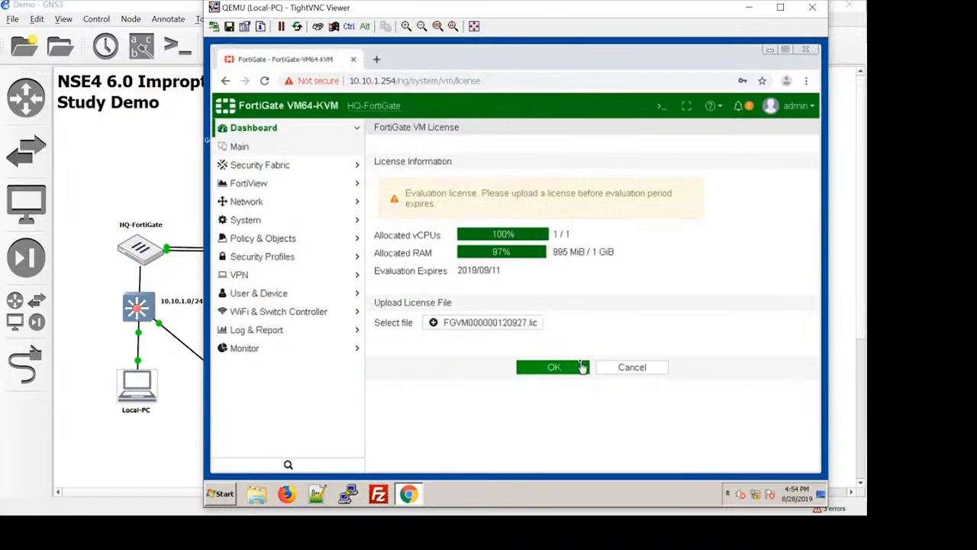
pyautogui.click(576, 369)
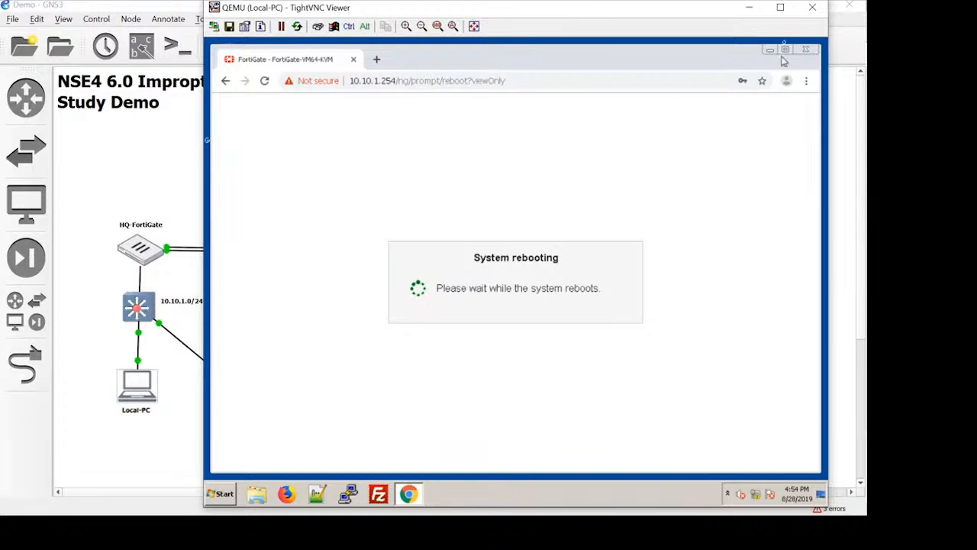
pyautogui.click(807, 14)
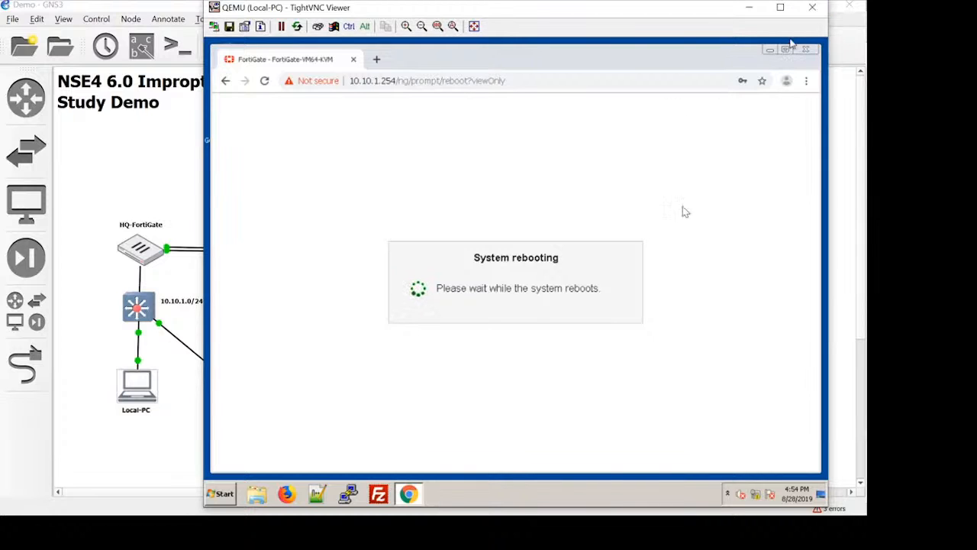
# Step: Open the HQ-FortiGate console and place its window clear of the topology to watch the reboot
pyautogui.doubleClick(143, 252)
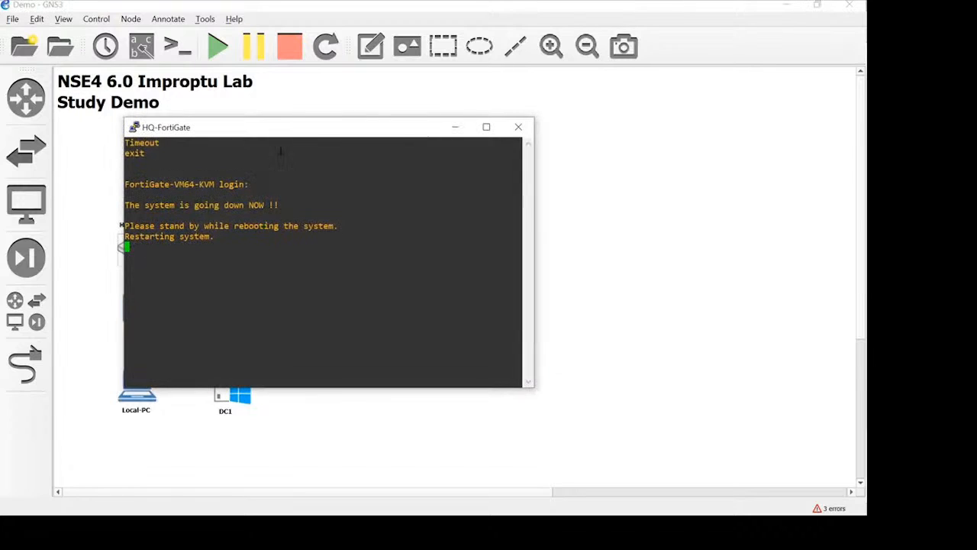
pyautogui.moveTo(291, 132); pyautogui.dragTo(424, 103)
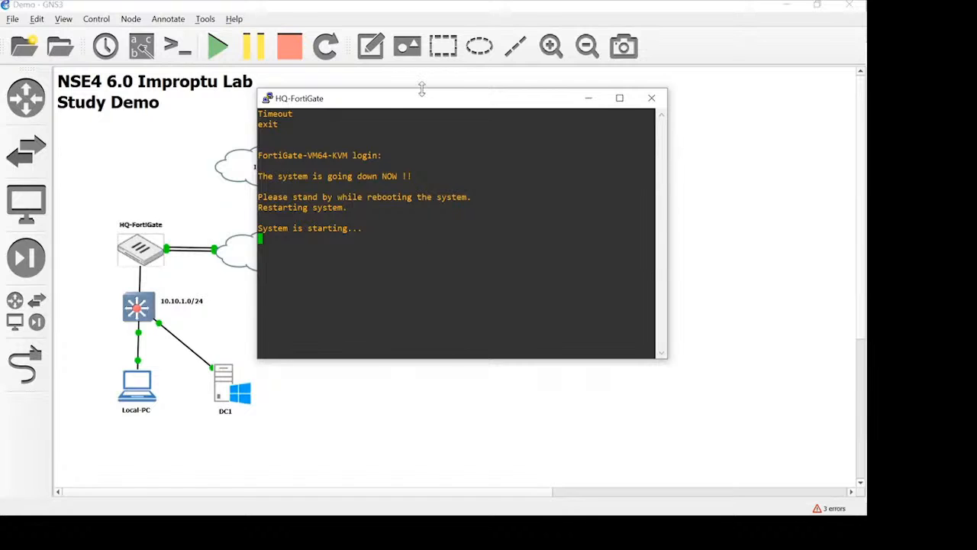
pyautogui.moveTo(422, 100); pyautogui.dragTo(477, 102)
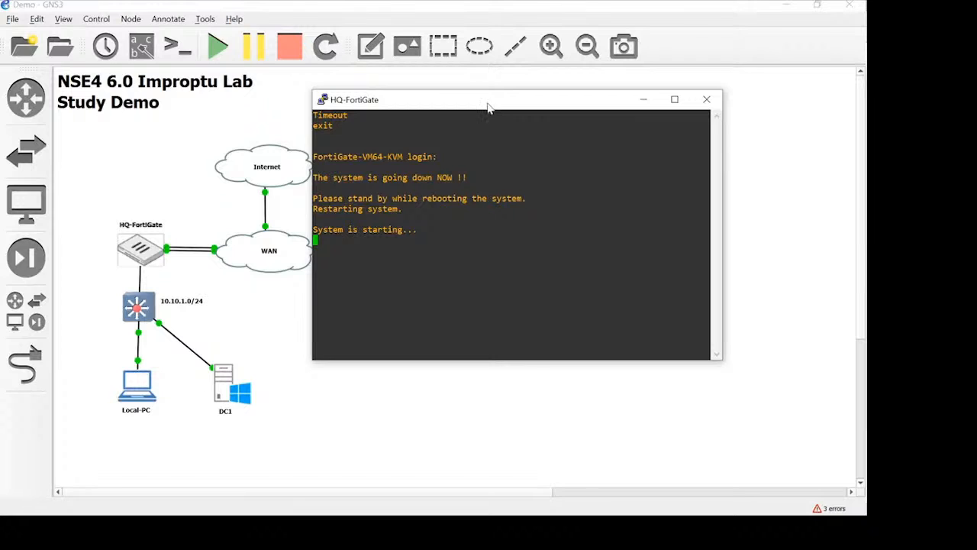
pyautogui.moveTo(483, 111); pyautogui.dragTo(517, 127)
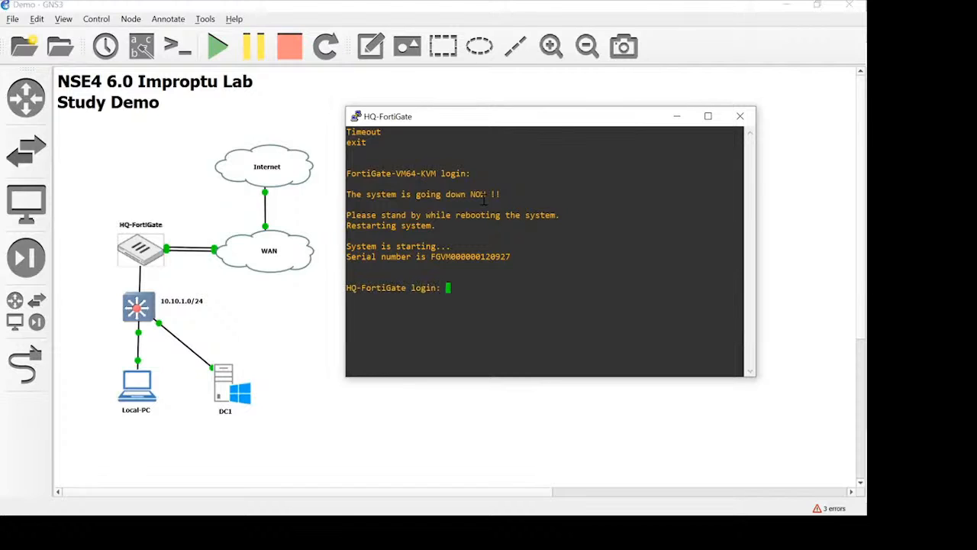
# Step: Log in to the HQ-FortiGate console as admin with the account password and try to query the system status
pyautogui.write('admin')
pyautogui.press('Return')
pyautogui.write('********')
pyautogui.press('Return')
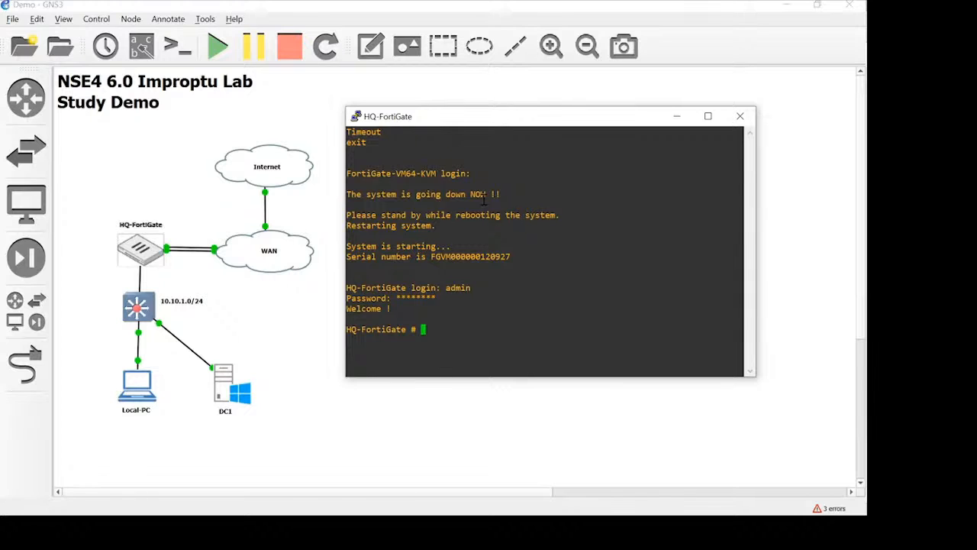
pyautogui.write('get sys sy')
pyautogui.write('a')
pyautogui.write('t')
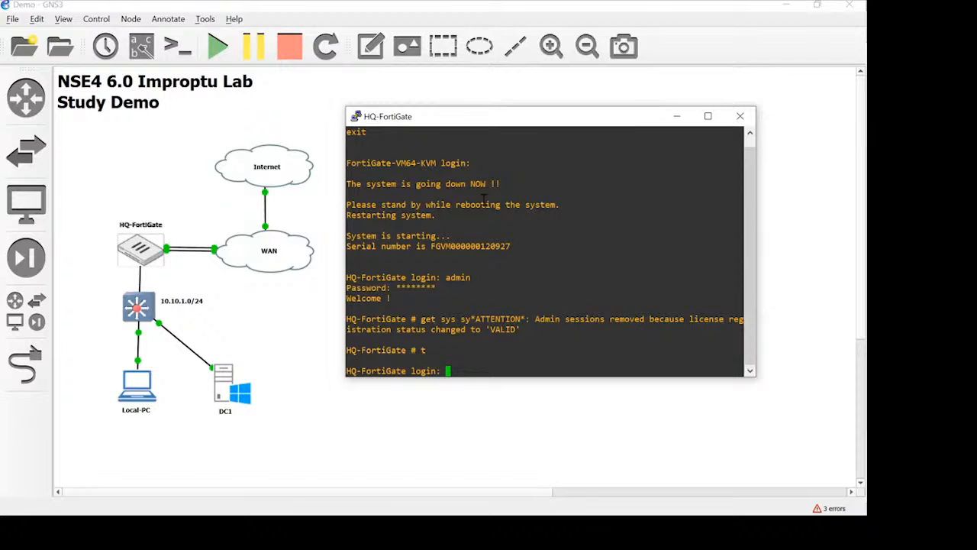
pyautogui.write('admin')
# Step: Log back in to the HQ-FortiGate console as admin with the account password
pyautogui.press('Return')
pyautogui.write('fortine')
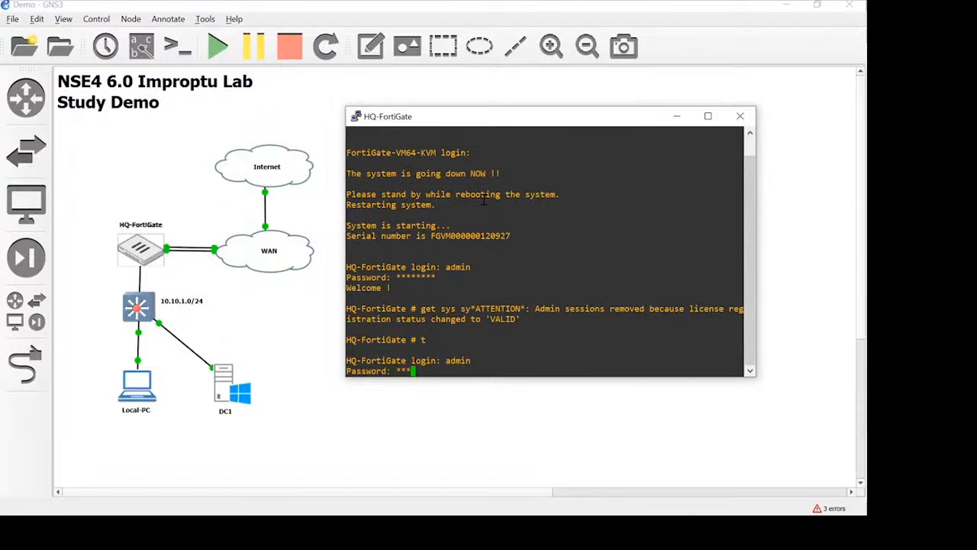
pyautogui.write('t')
pyautogui.press('Return')
# Step: Run the system status query (get sys status) and examine the License Status and VM Resources lines through to the end of the output
pyautogui.write('get sy')
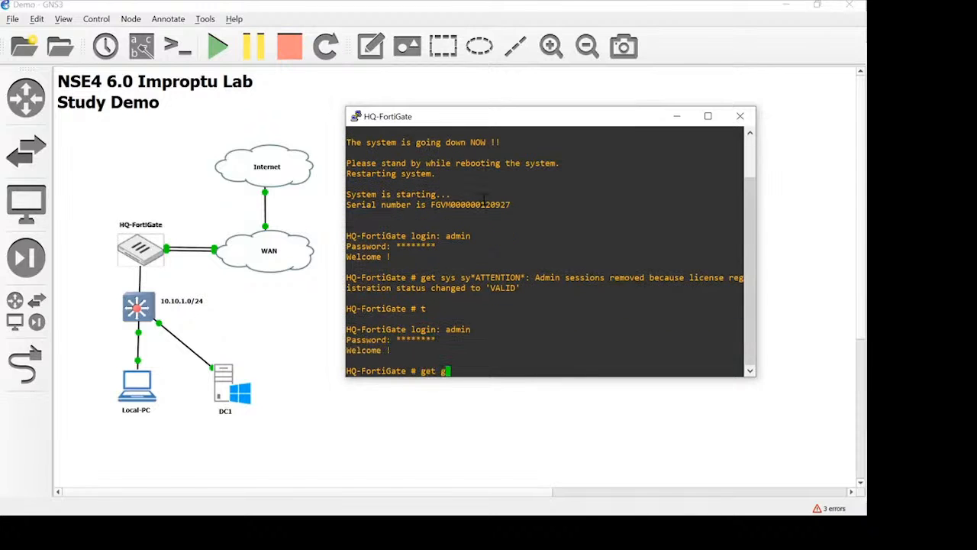
pyautogui.write('s status')
pyautogui.press('Return')
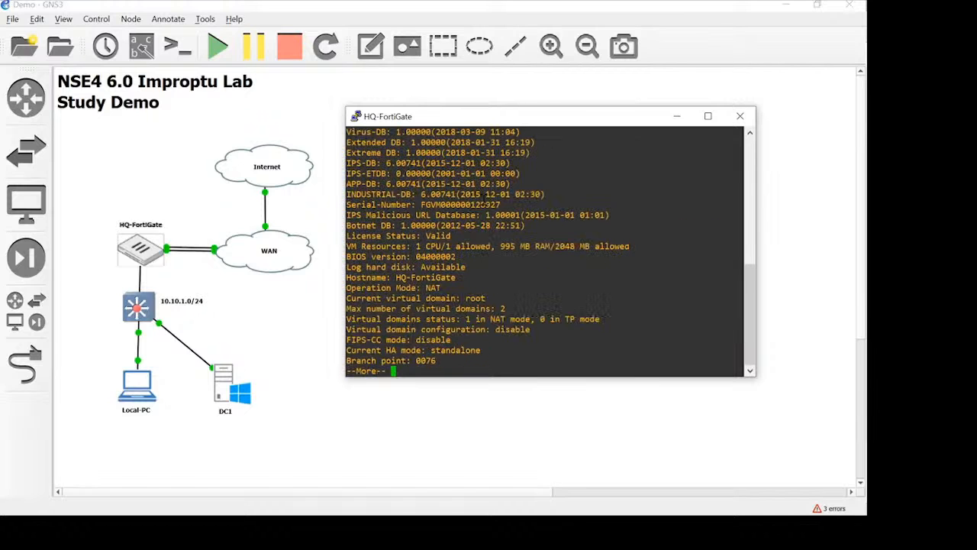
pyautogui.moveTo(469, 235); pyautogui.dragTo(350, 236)
pyautogui.click(476, 262)
pyautogui.moveTo(503, 246); pyautogui.dragTo(636, 246)
pyautogui.click(627, 275)
pyautogui.press('space')
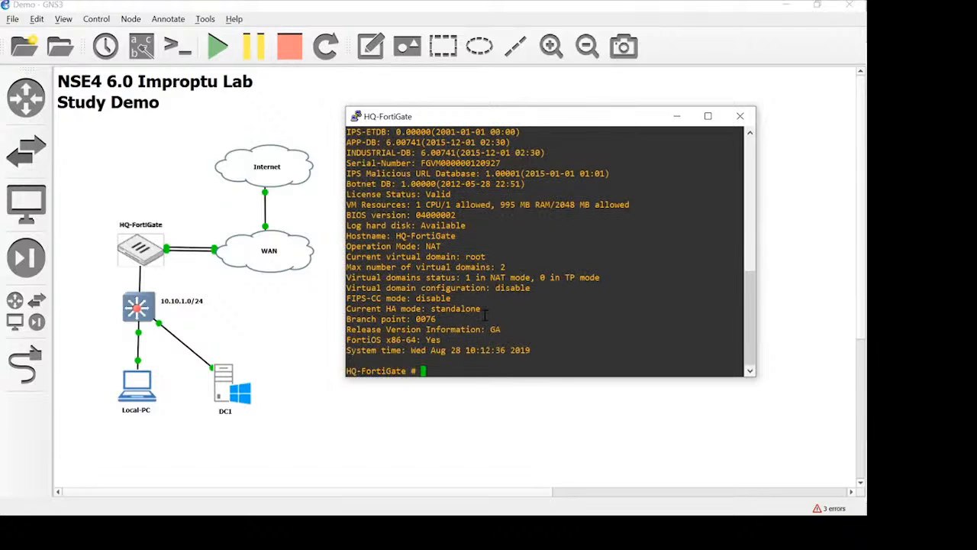
# Step: Shut down the FortiGate with exe shut, confirm the shutdown and close its console window
pyautogui.write('exe shut')
pyautogui.press('Return')
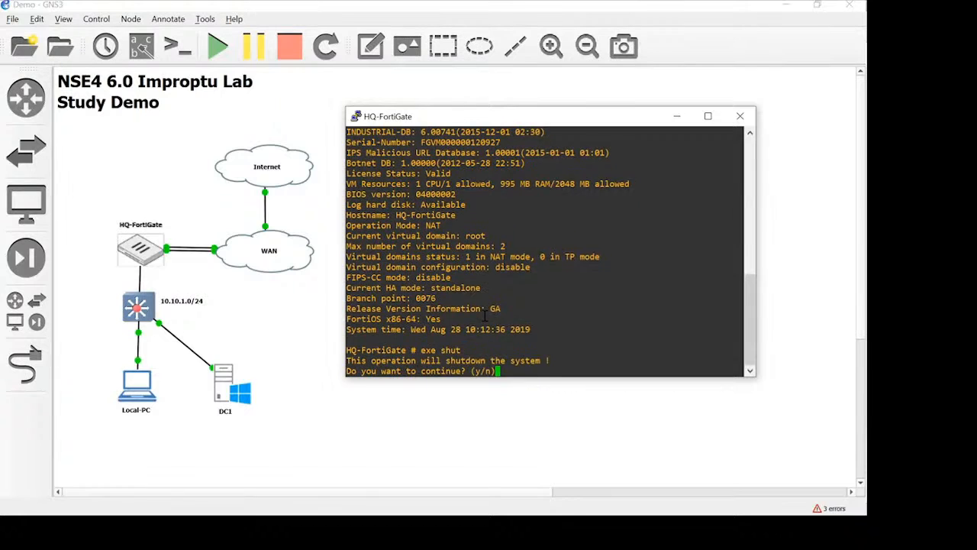
pyautogui.write('y')
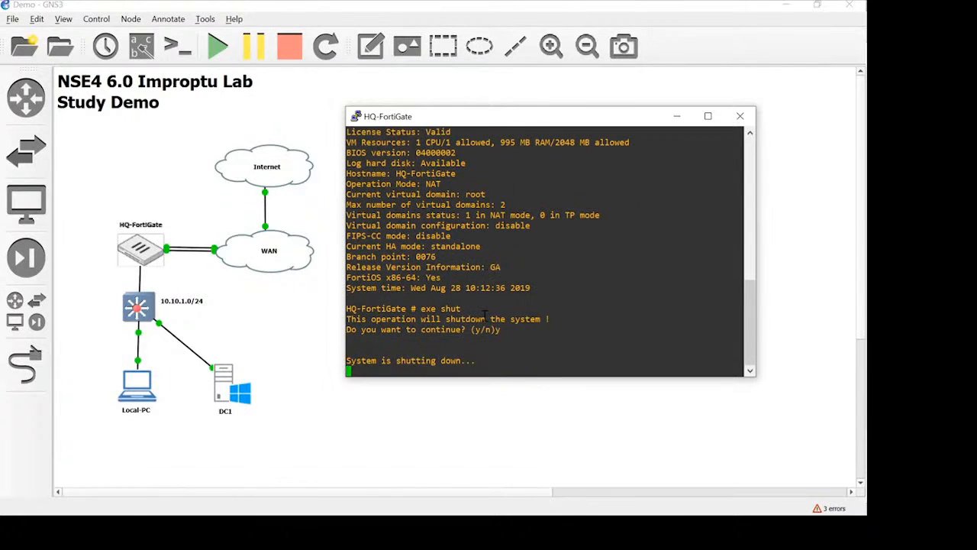
pyautogui.click(748, 119)
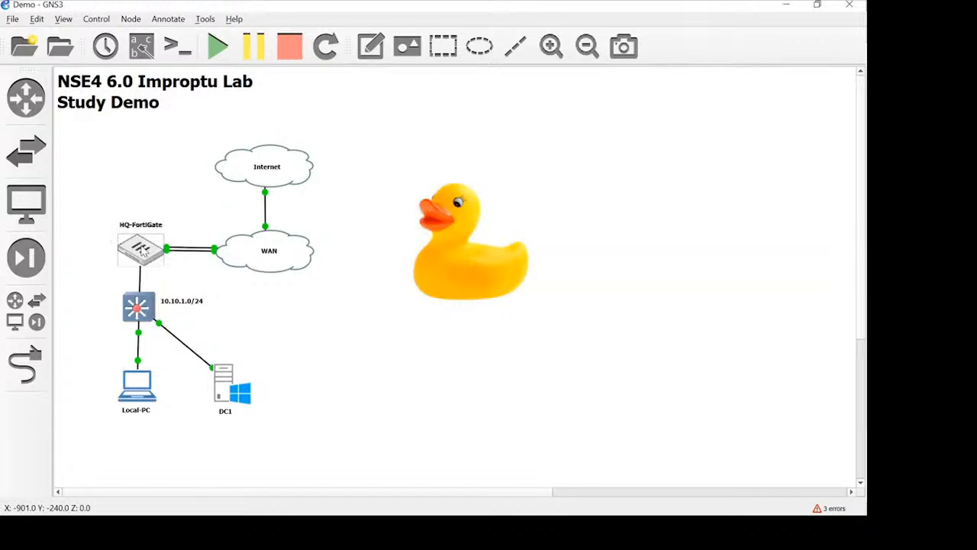
# Step: Set the HQ-FortiGate node's RAM to 2048 MB, apply the configuration and start the node
pyautogui.moveTo(136, 258)
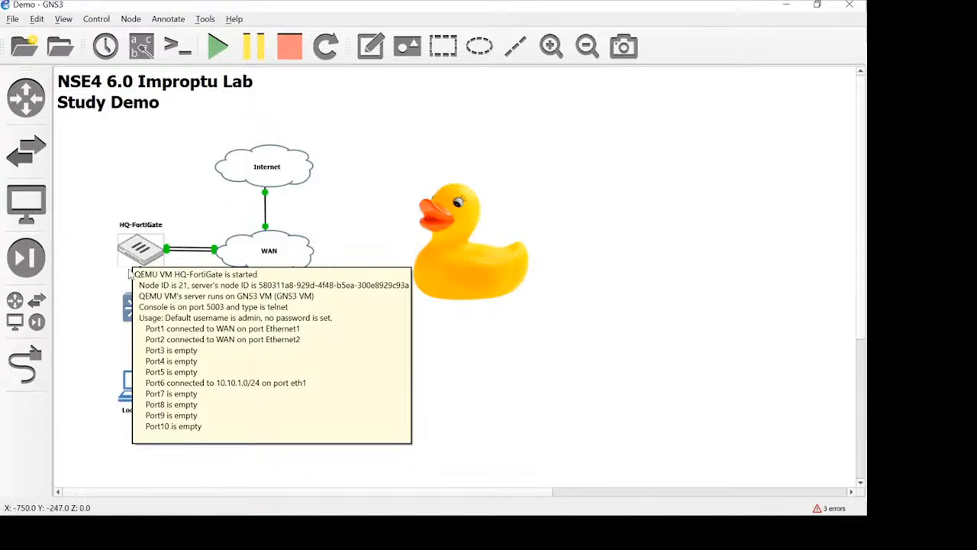
pyautogui.rightClick(140, 256)
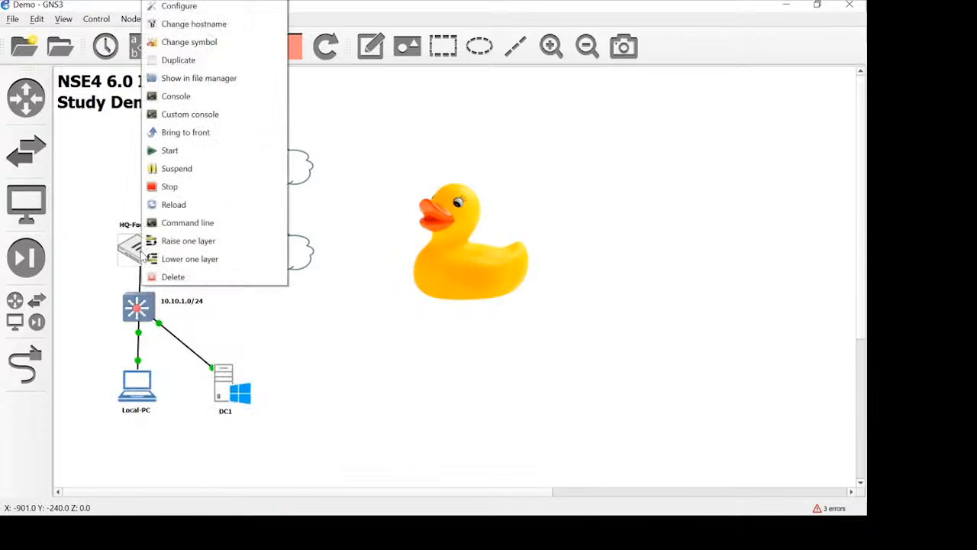
pyautogui.click(178, 6)
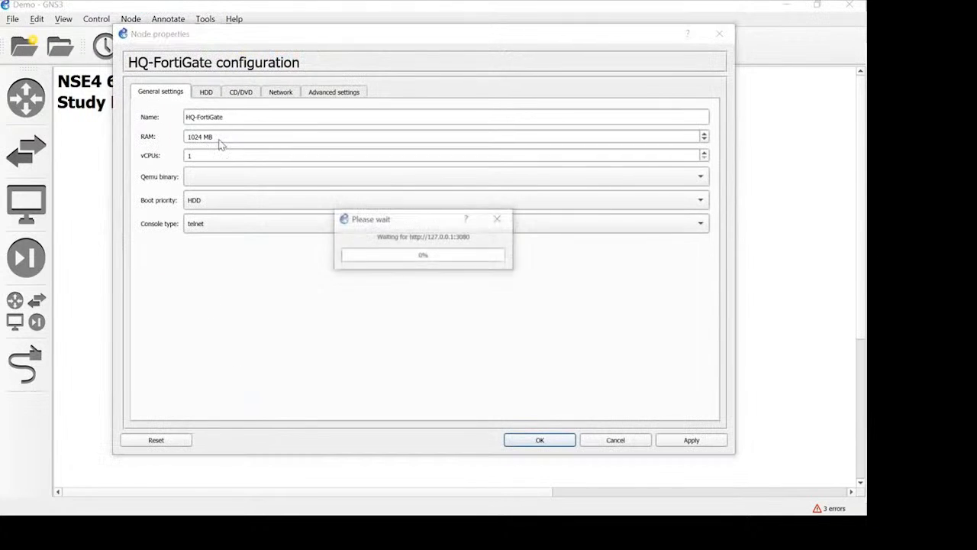
pyautogui.moveTo(201, 140); pyautogui.dragTo(172, 136)
pyautogui.write('20')
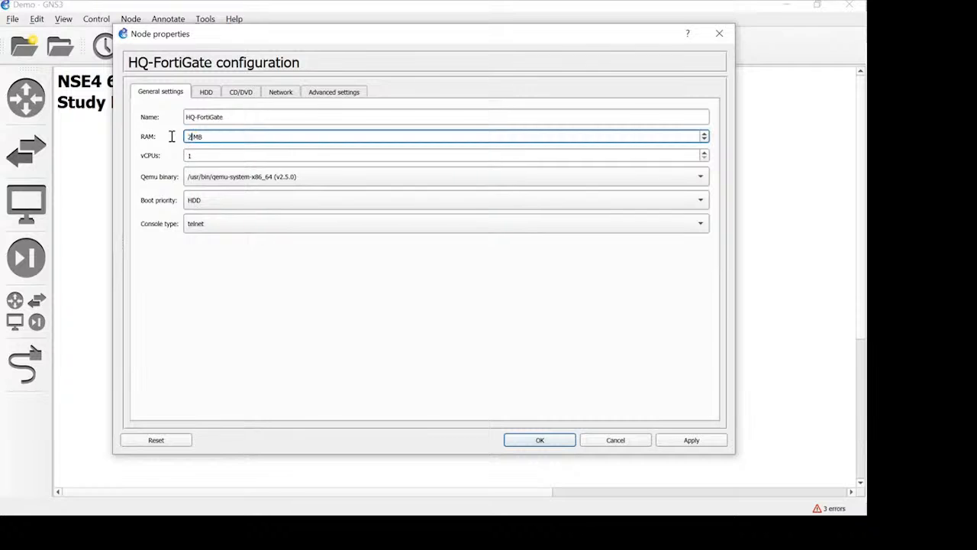
pyautogui.write('48')
pyautogui.click(682, 443)
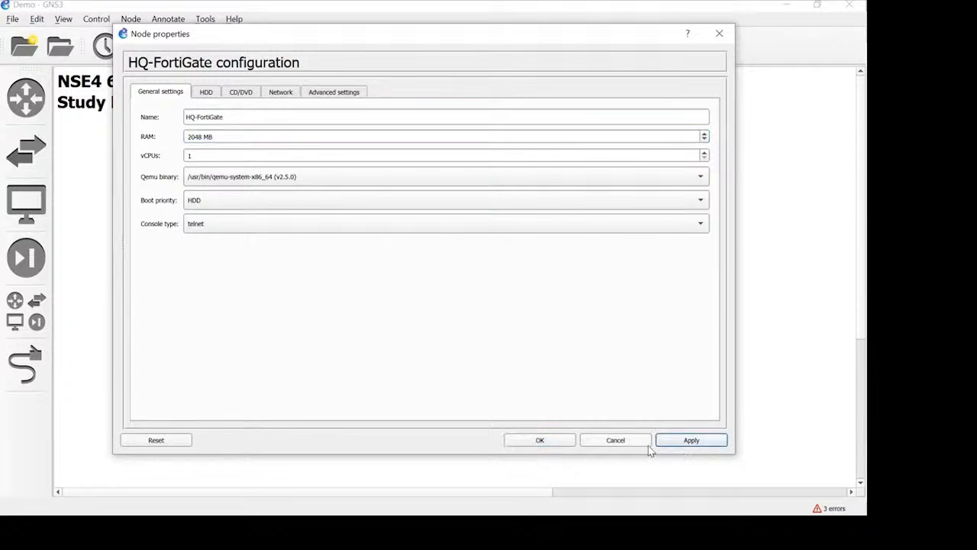
pyautogui.click(561, 441)
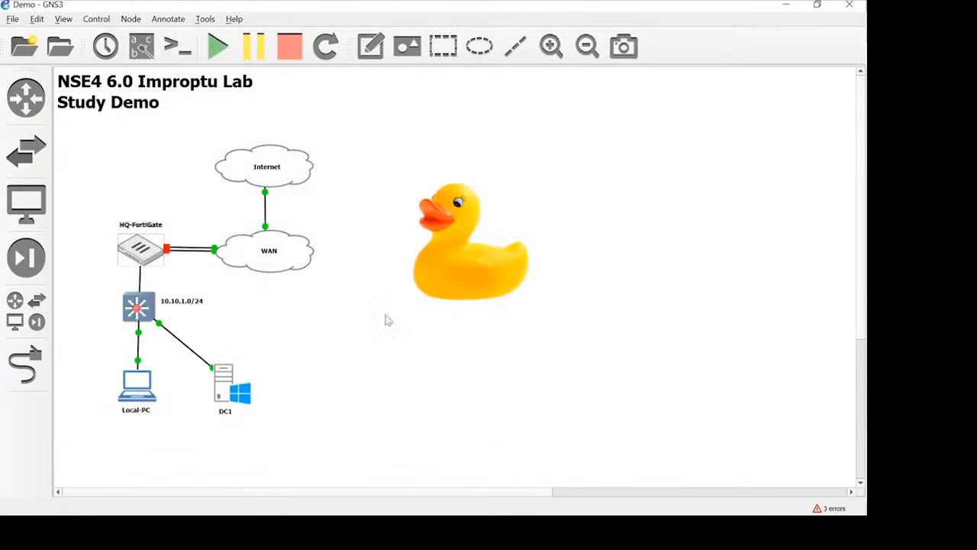
pyautogui.rightClick(139, 255)
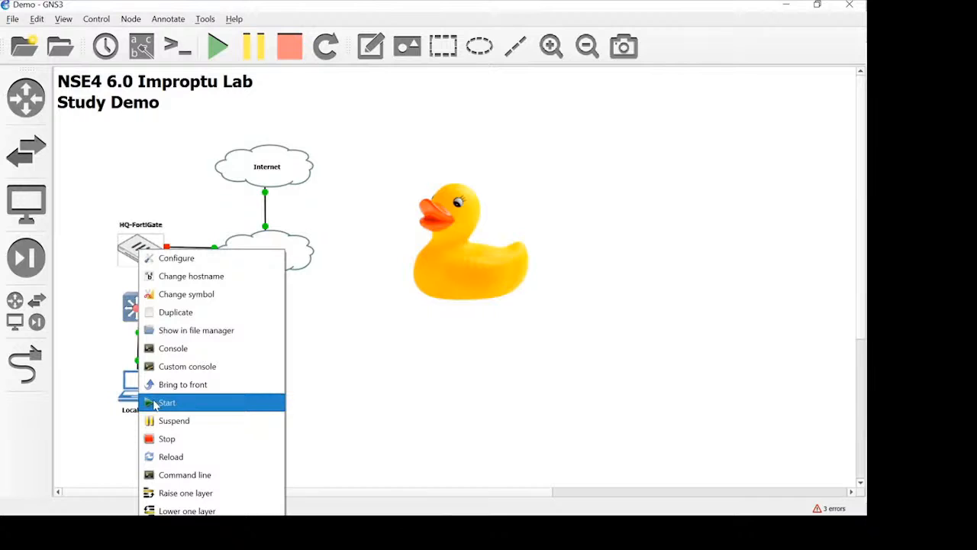
pyautogui.click(165, 403)
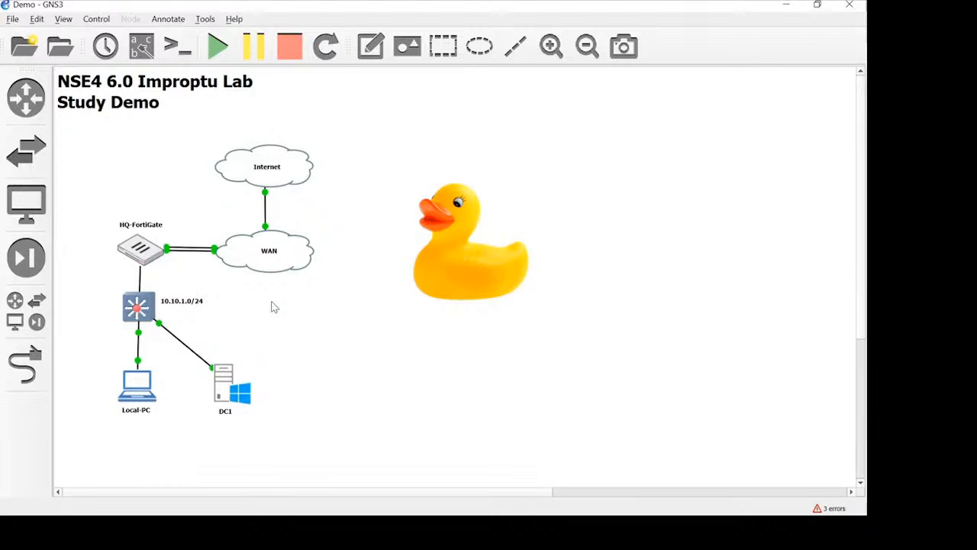
# Step: Move the duck picture slightly closer to the topology and briefly open the HQ-FortiGate console
pyautogui.moveTo(472, 271); pyautogui.dragTo(451, 280)
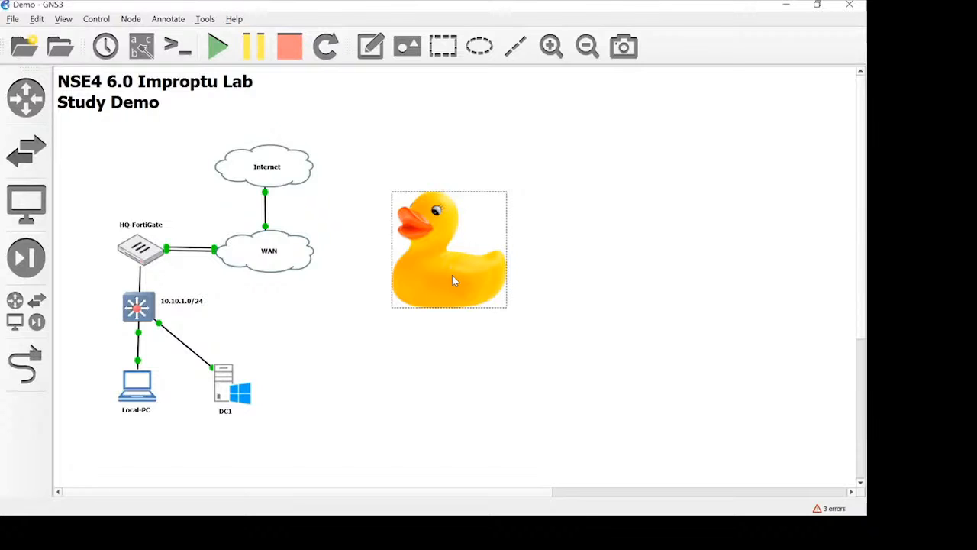
pyautogui.click(424, 365)
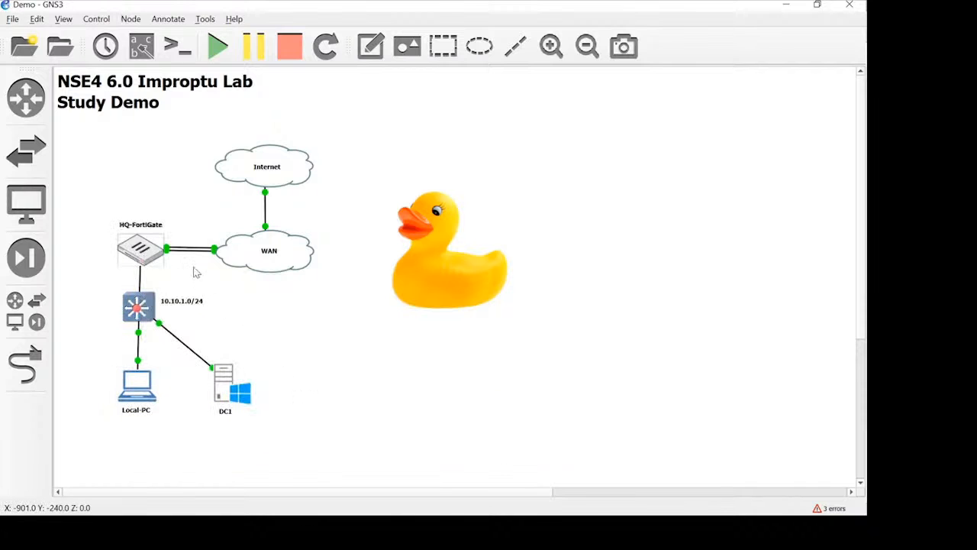
pyautogui.doubleClick(125, 252)
pyautogui.click(415, 23)
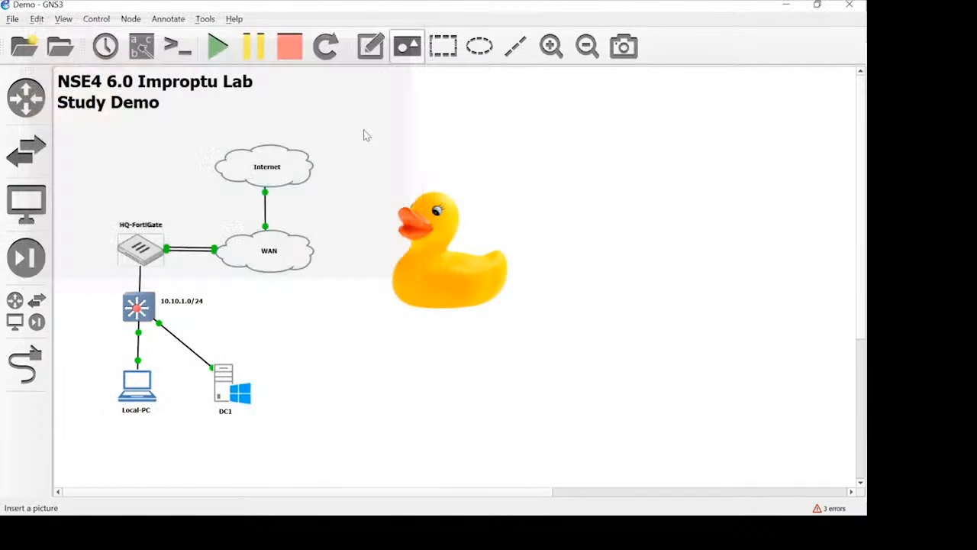
# Step: From the Local-PC browser, load the FortiGate web interface at 10.10.1.254 and proceed past the certificate warning
pyautogui.doubleClick(137, 389)
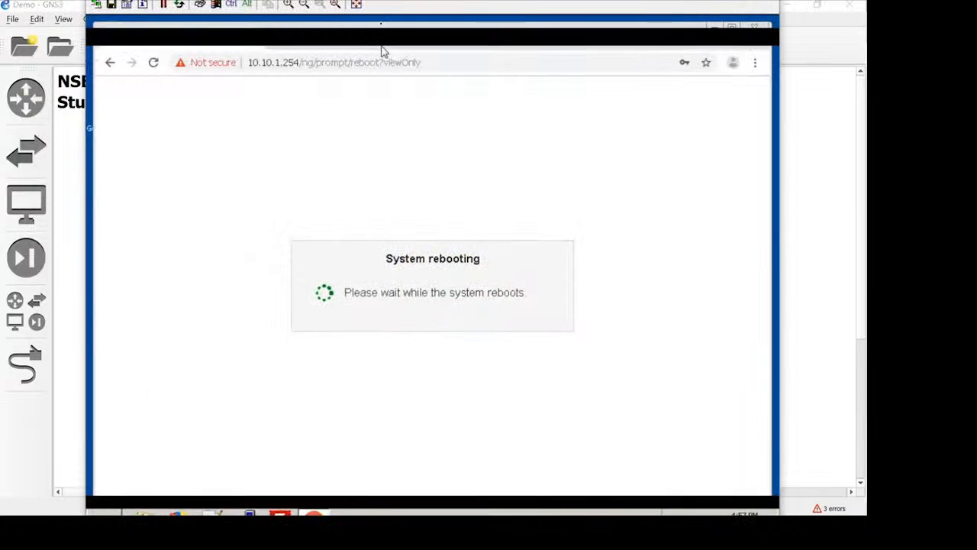
pyautogui.click(351, 63)
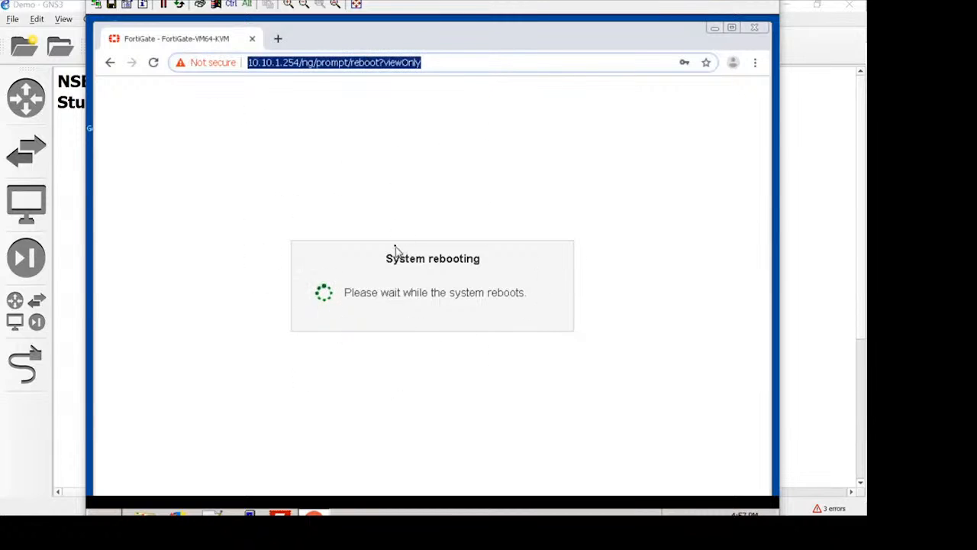
pyautogui.press('BackSpace')
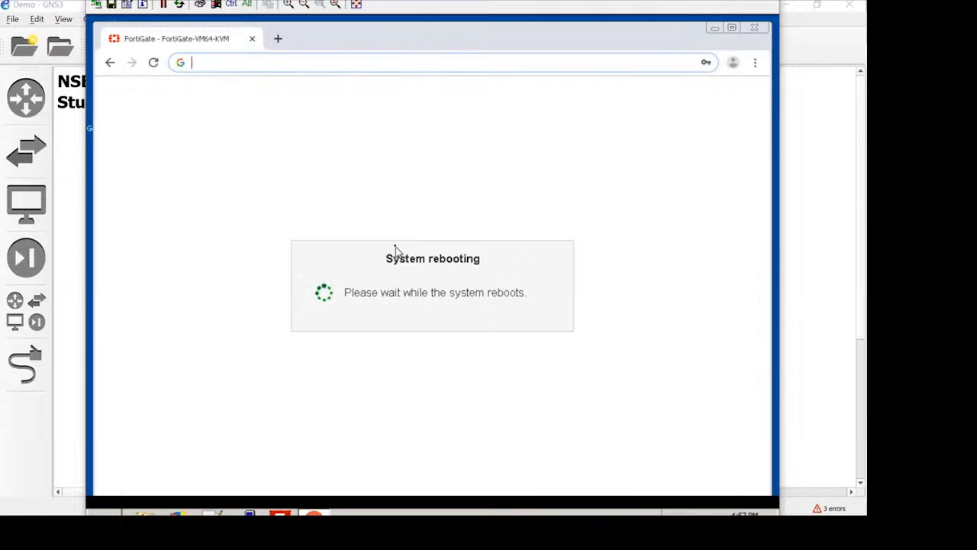
pyautogui.write('10')
pyautogui.press('Return')
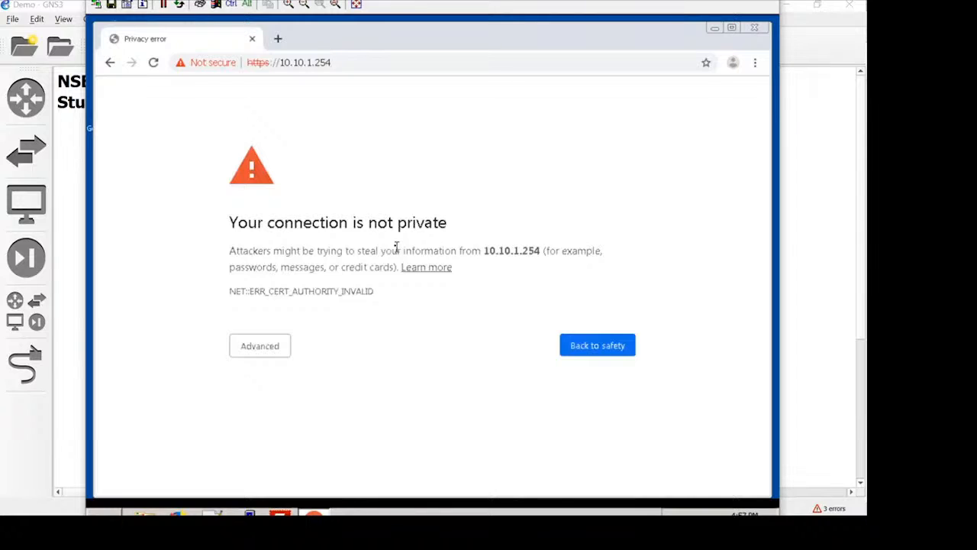
pyautogui.click(262, 348)
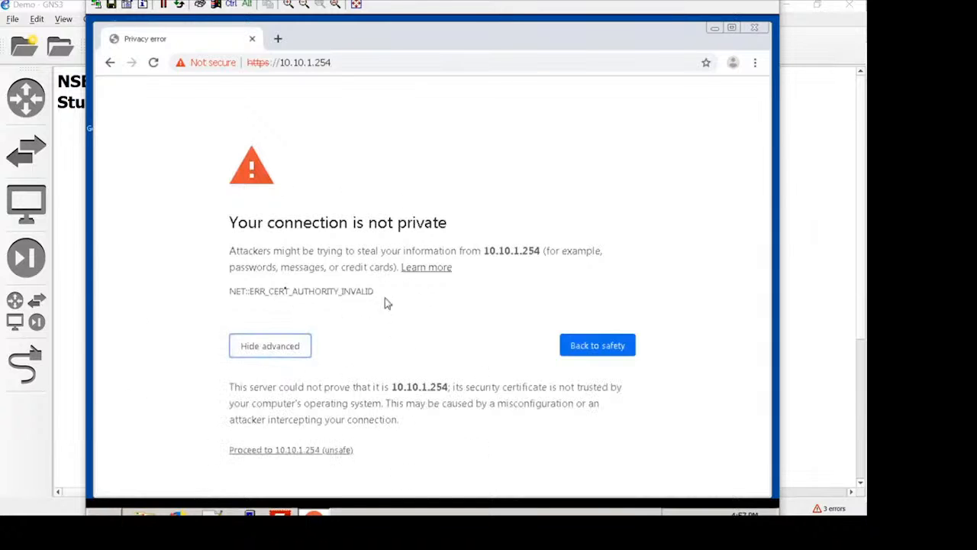
pyautogui.click(325, 459)
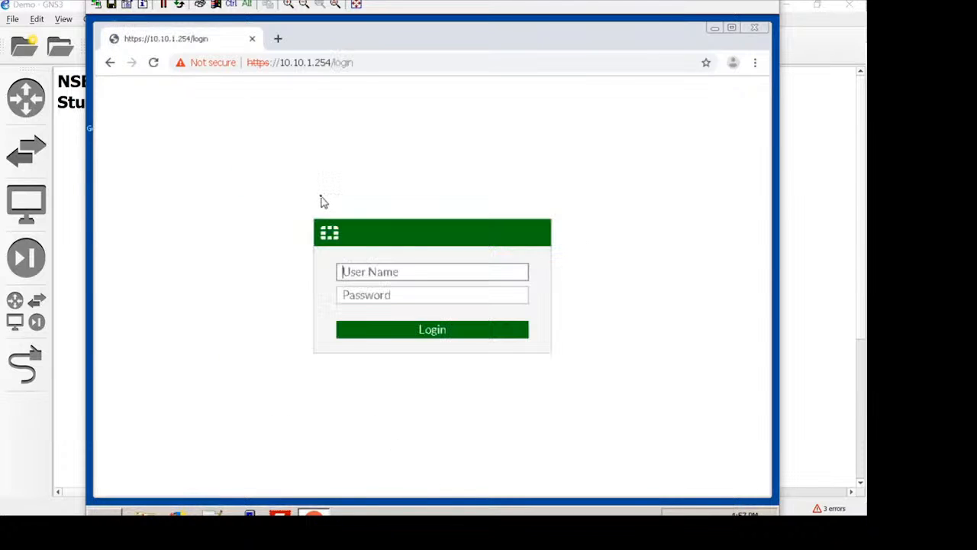
# Step: Log in to the FortiGate web interface as admin with the account password and postpone the FortiCare registration
pyautogui.click(412, 275)
pyautogui.write('admin')
pyautogui.press('Tab')
pyautogui.write('*******')
pyautogui.press('Return')
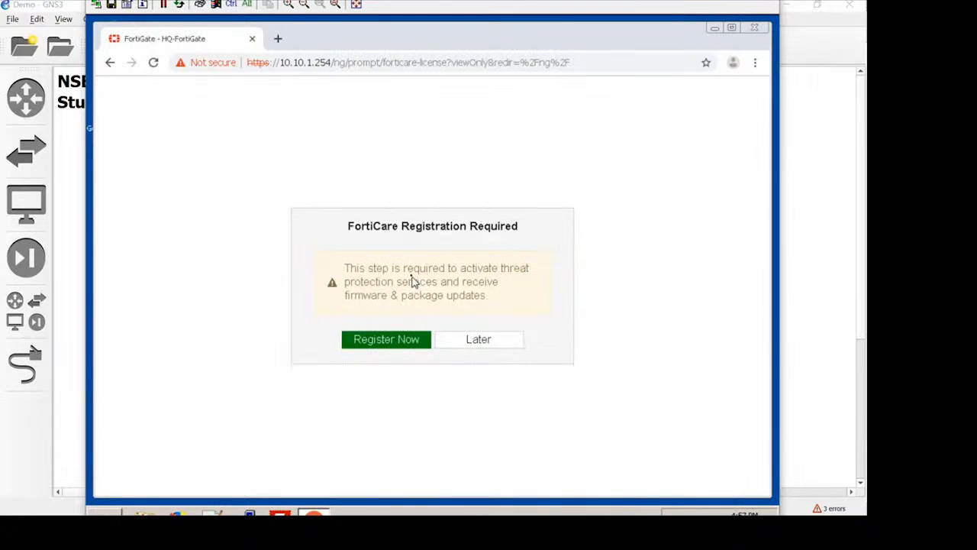
pyautogui.click(455, 343)
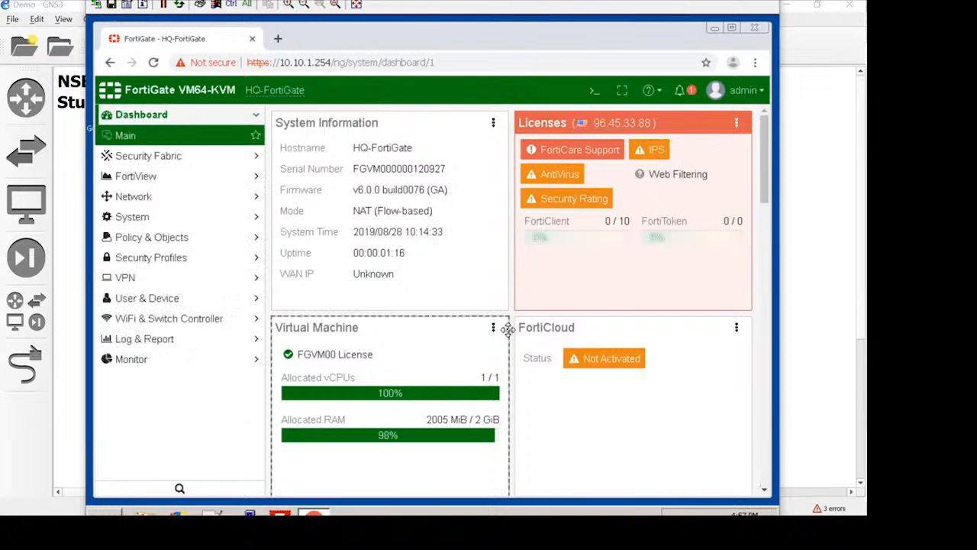
# Step: Check the status details of Security Rating, AntiVirus, IPS and FortiCare Support in the Licenses widget
pyautogui.moveTo(580, 201)
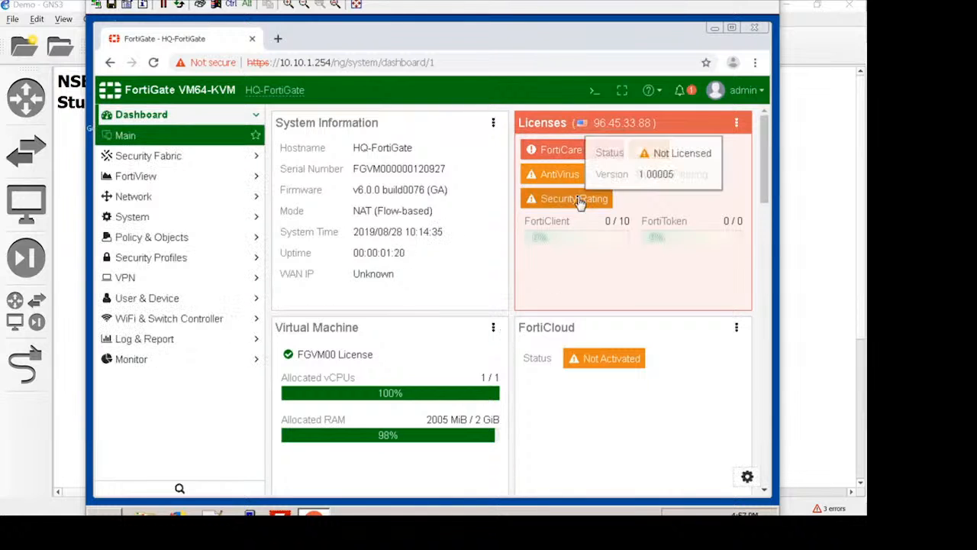
pyautogui.moveTo(544, 177)
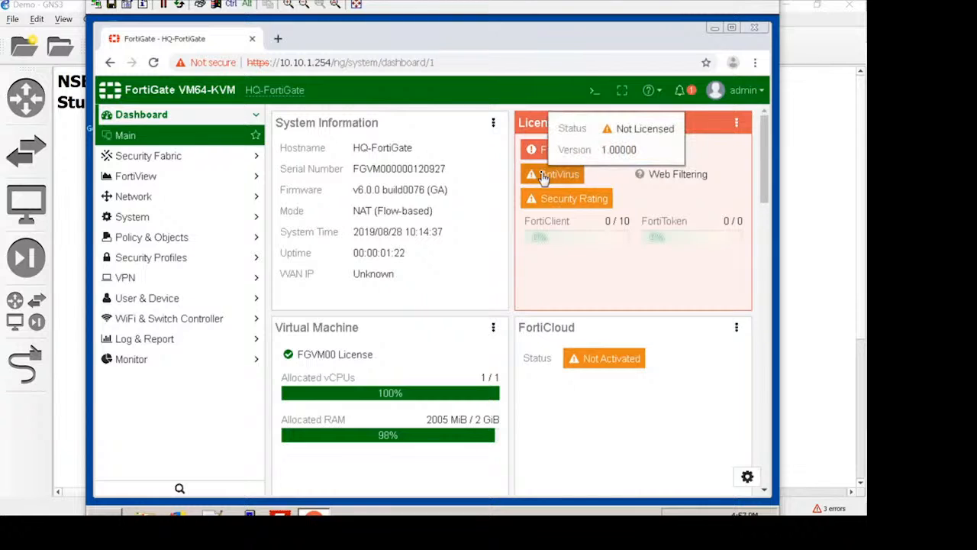
pyautogui.moveTo(653, 151)
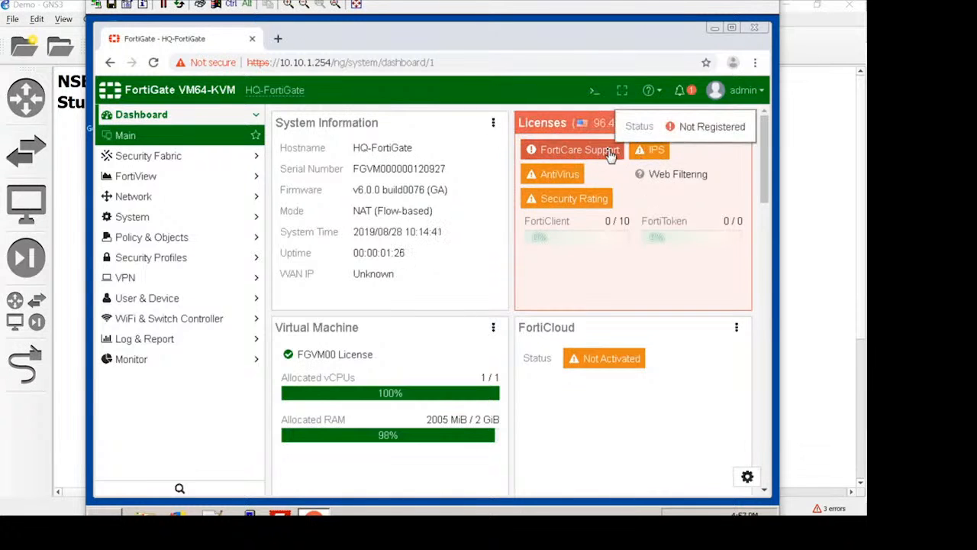
# Step: Check the AntiVirus and IPS license details and look over the remaining dashboard widgets
pyautogui.moveTo(668, 169)
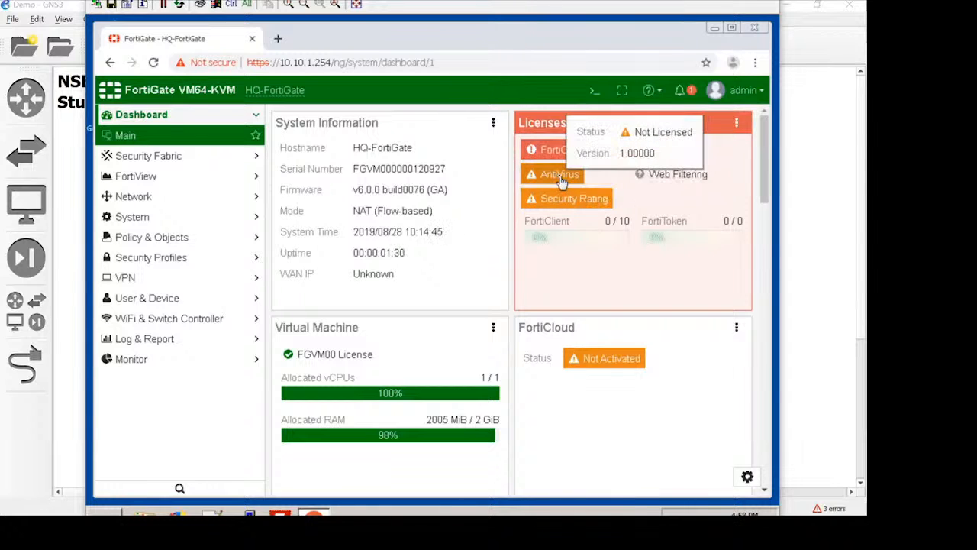
pyautogui.moveTo(645, 151)
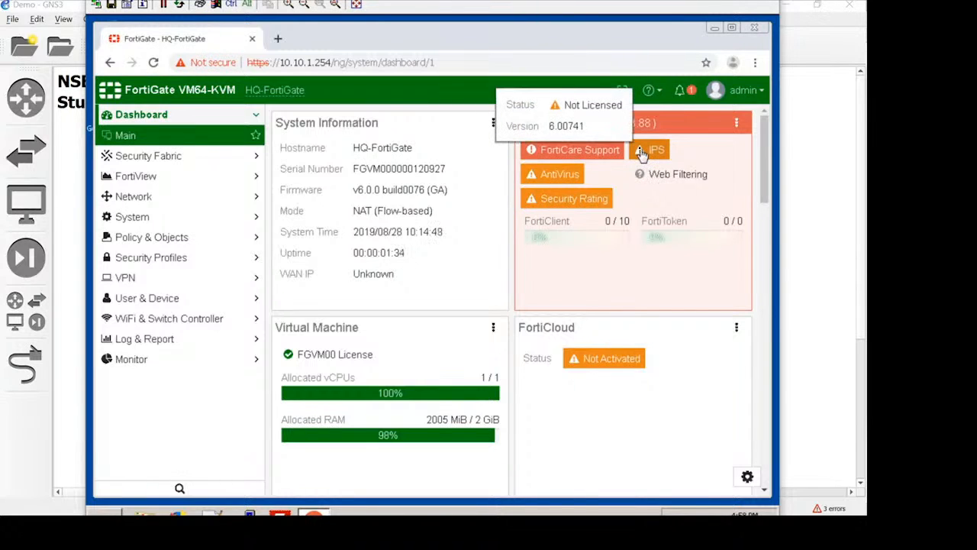
pyautogui.click(642, 152)
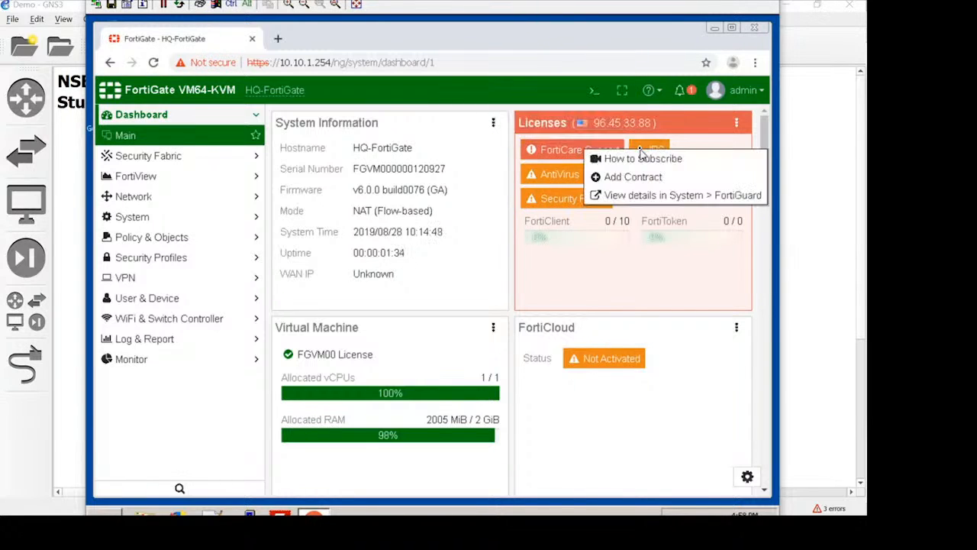
pyautogui.click(617, 249)
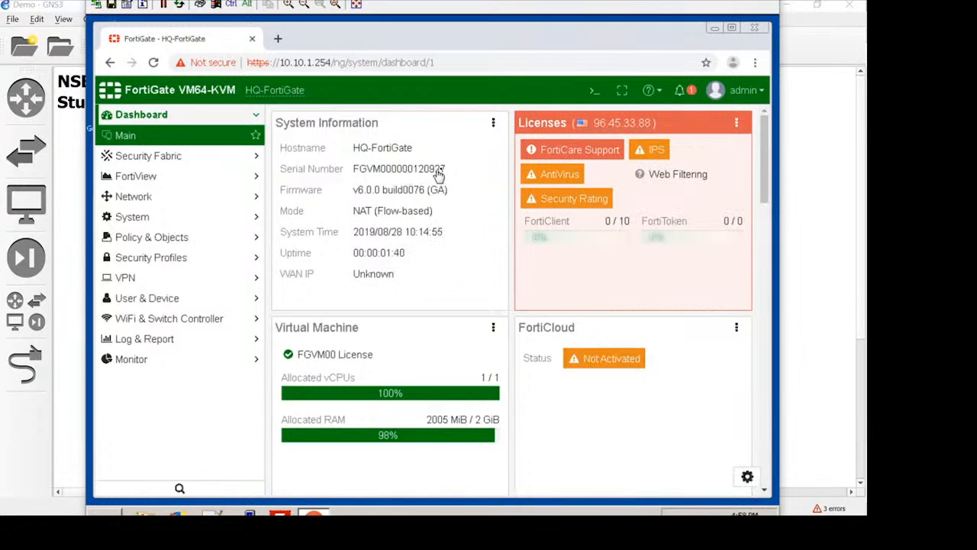
pyautogui.scroll(-4, 409, 249)
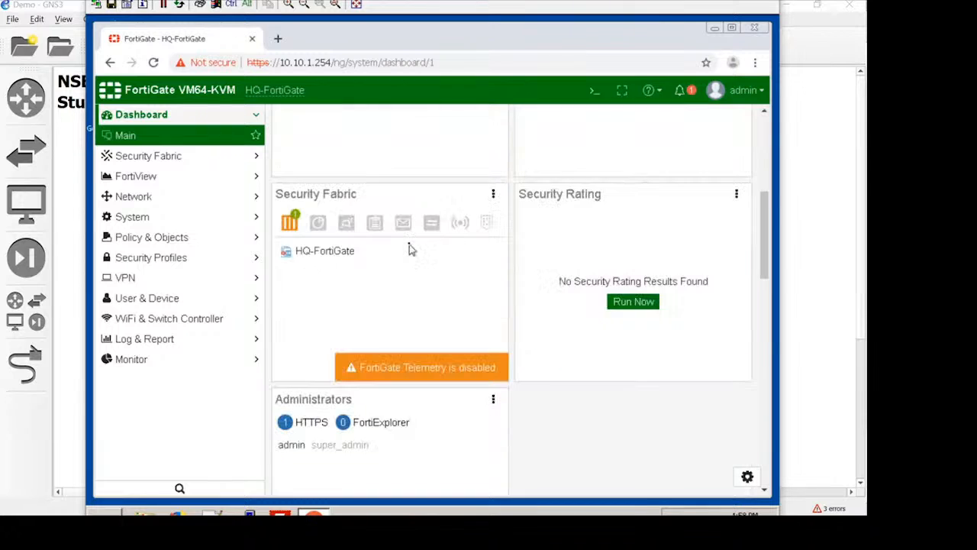
pyautogui.scroll(4, 410, 249)
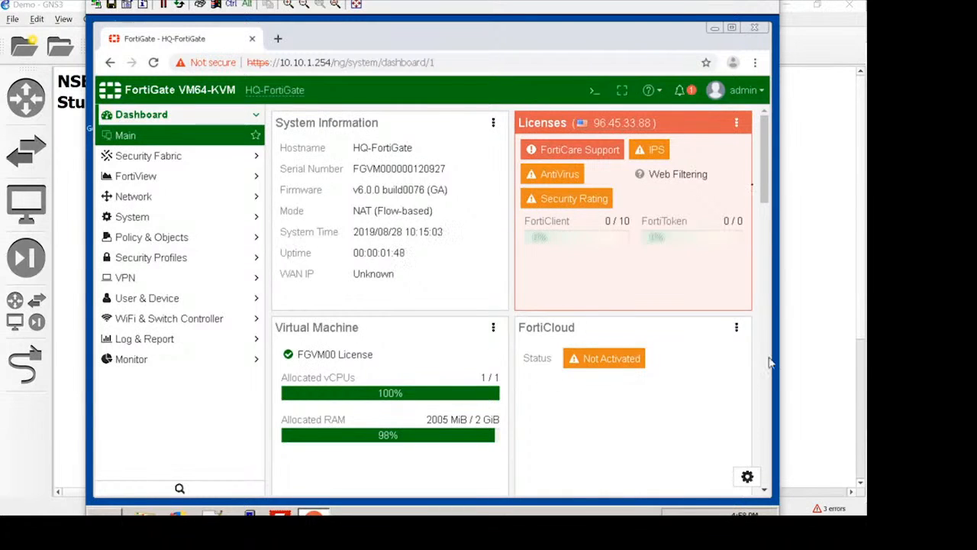
# Step: Back up the FortiGate system configuration to the local PC without encryption
pyautogui.click(754, 93)
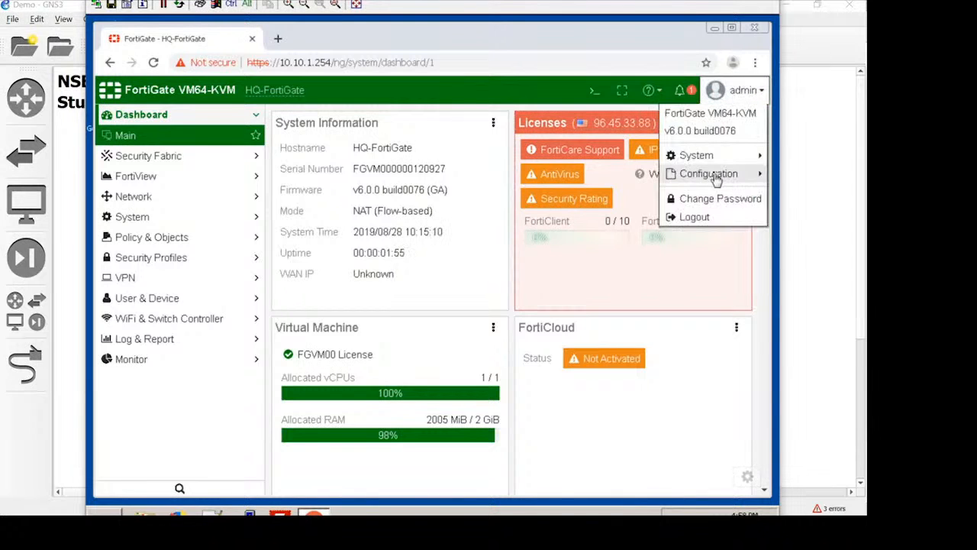
pyautogui.moveTo(716, 177)
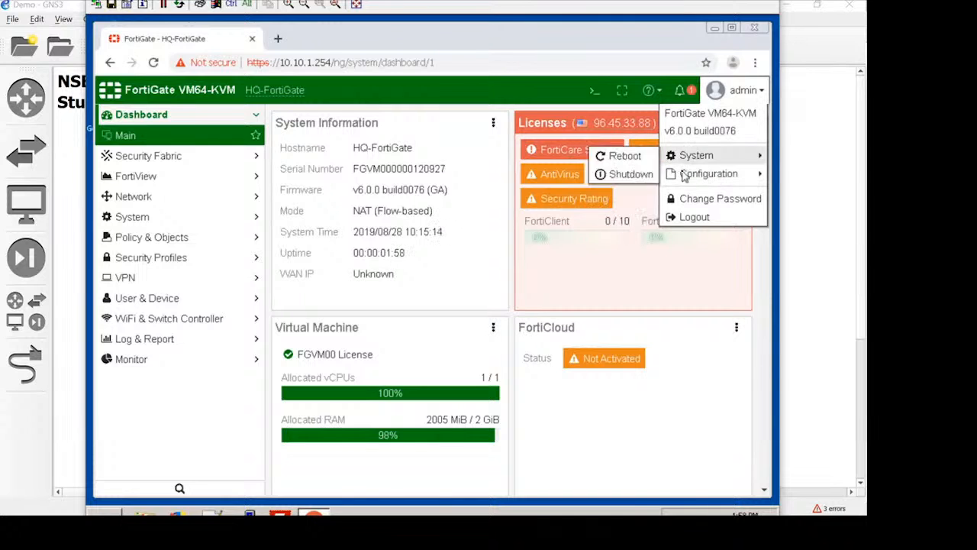
pyautogui.click(626, 174)
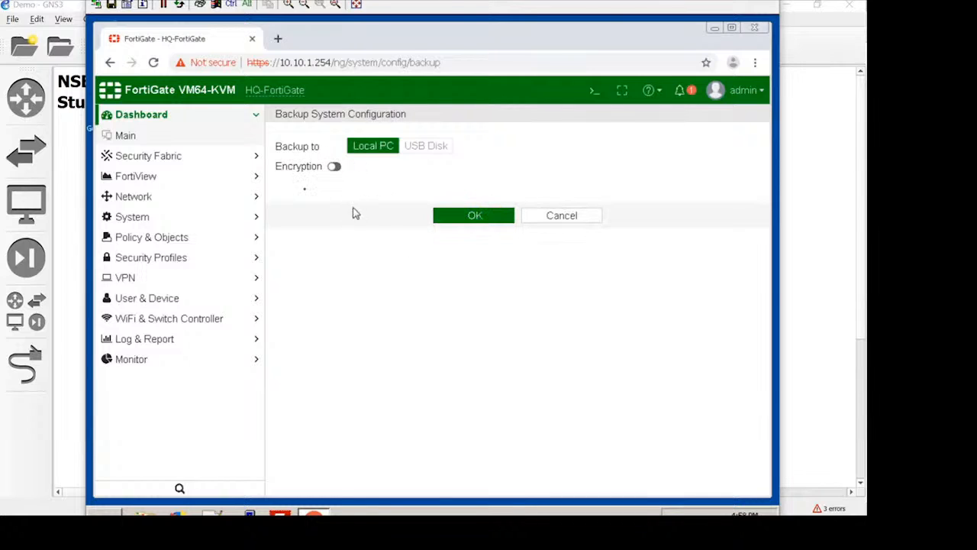
pyautogui.click(489, 220)
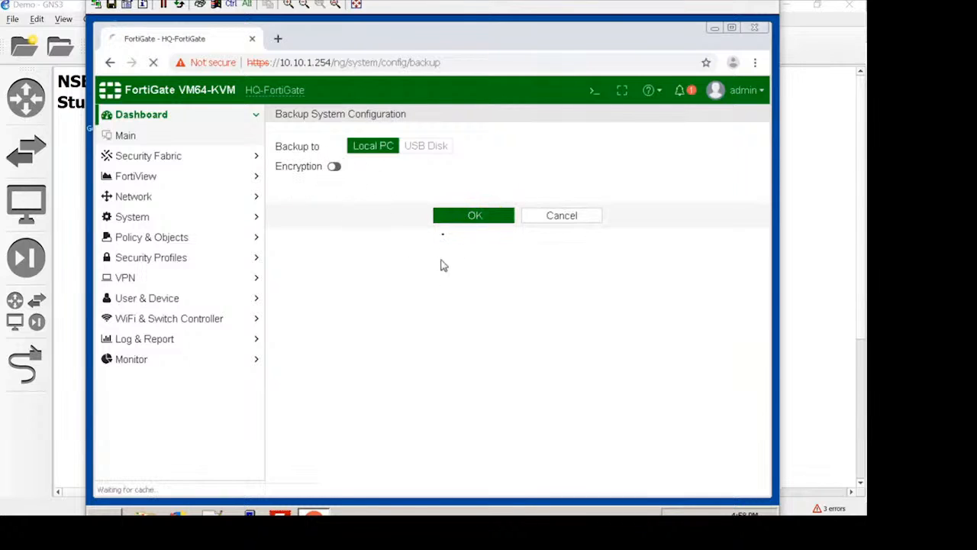
pyautogui.click(464, 221)
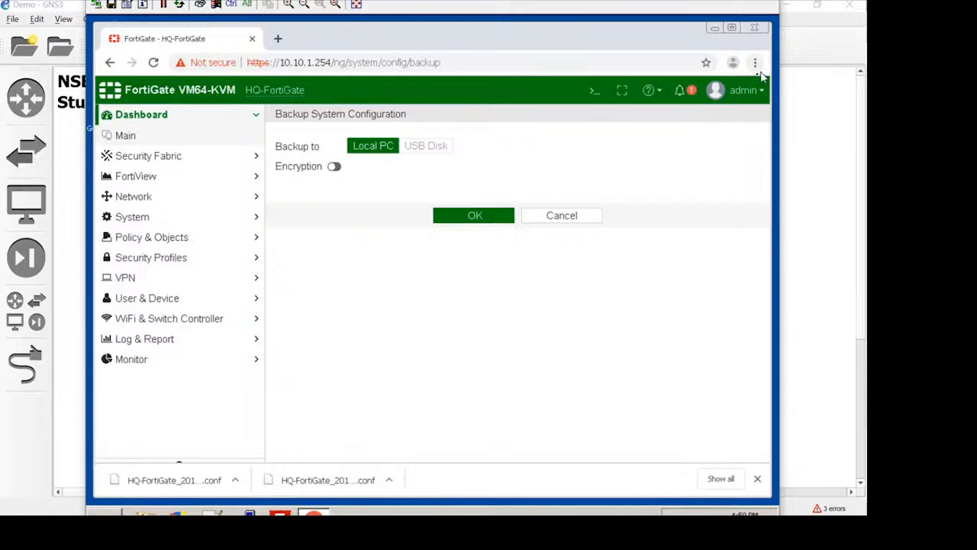
# Step: Save a configuration revision checkpoint with the comment "FortiDuck reminded me to snapshot the basic config"
pyautogui.click(752, 97)
pyautogui.moveTo(730, 175)
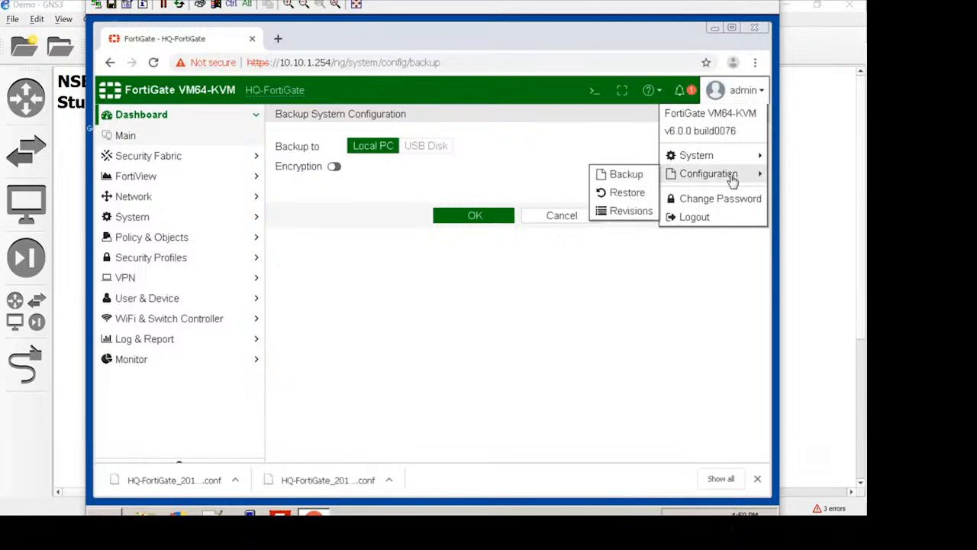
pyautogui.click(644, 218)
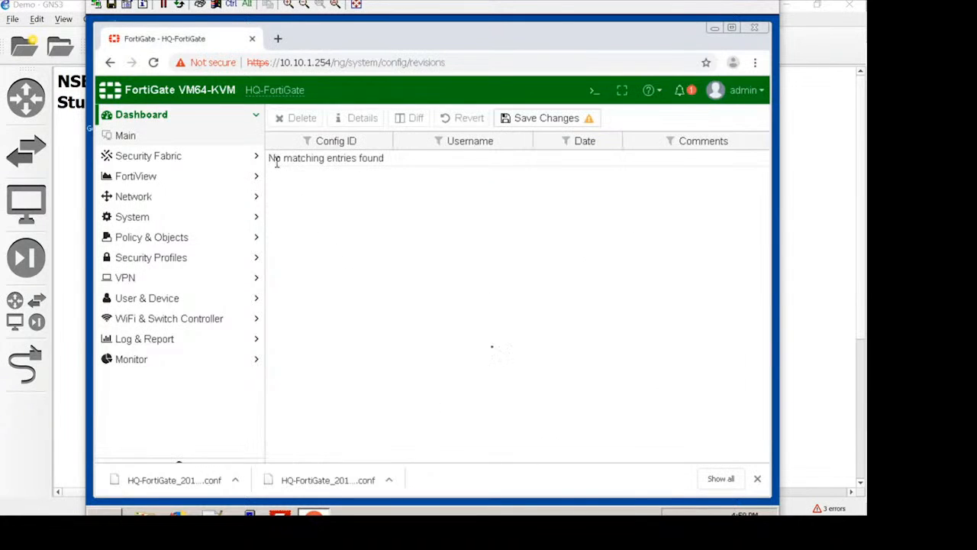
pyautogui.click(557, 130)
pyautogui.click(481, 142)
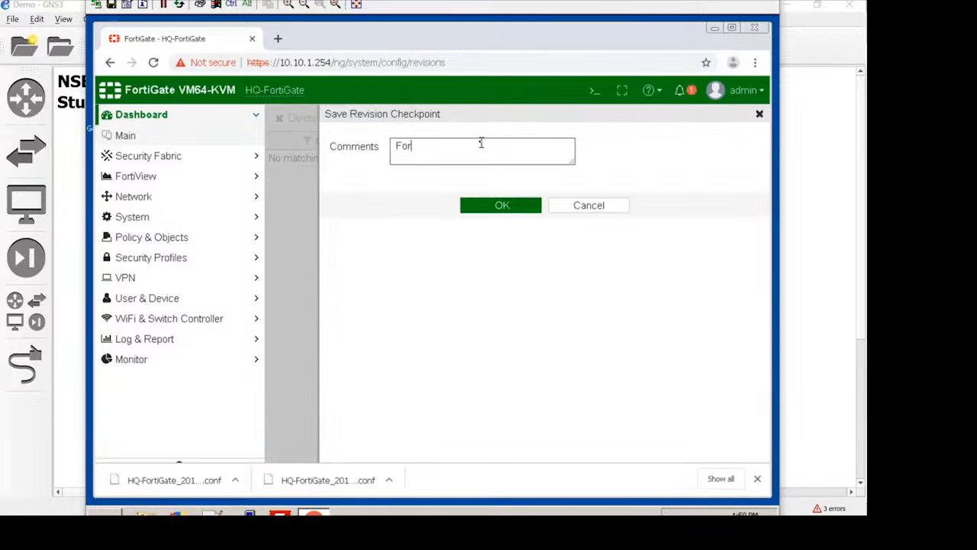
pyautogui.write('FortiDuck reminded me to snapshot the')
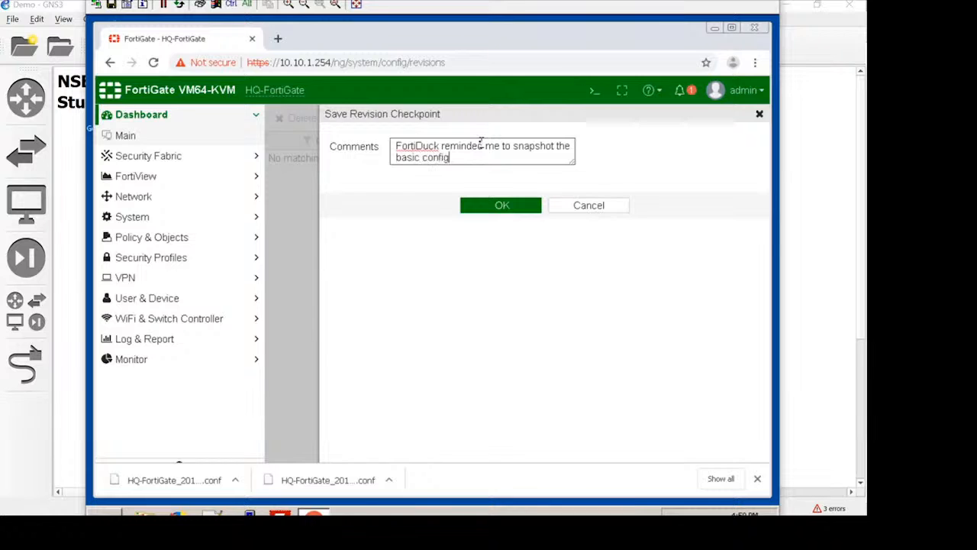
pyautogui.click(500, 209)
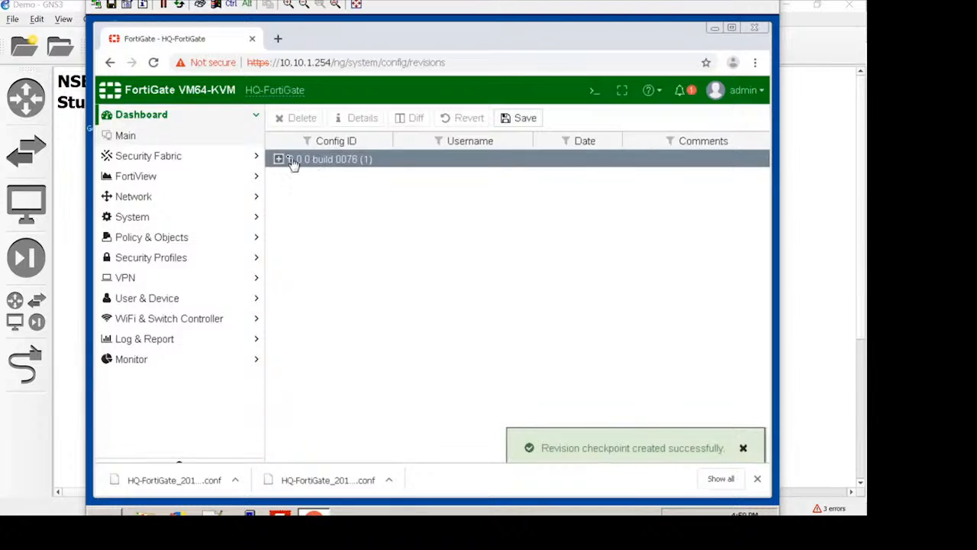
# Step: Expand the 6.0.0 build 0076 revisions and examine the configuration details of revision 1, then close them
pyautogui.click(278, 159)
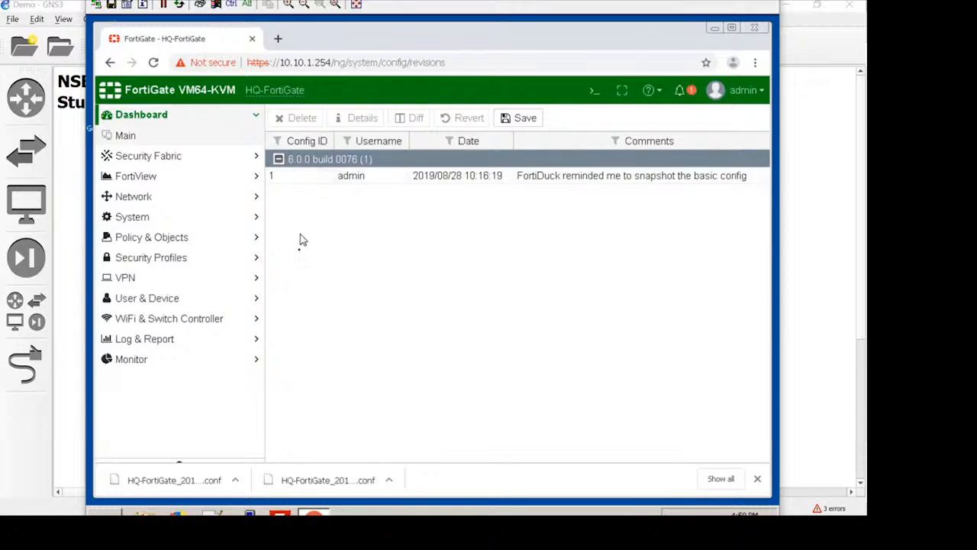
pyautogui.click(339, 183)
pyautogui.click(360, 118)
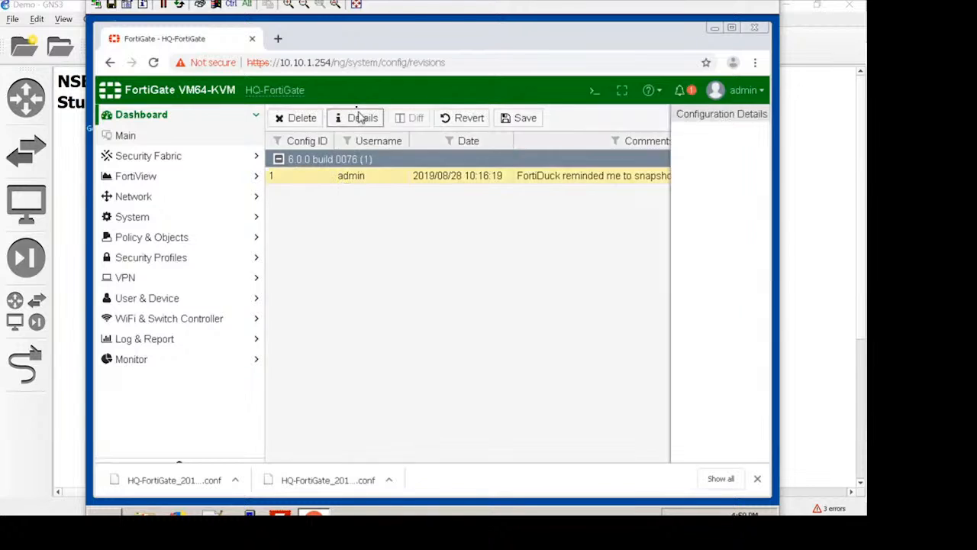
pyautogui.scroll(-4, 539, 396)
pyautogui.scroll(-15, 540, 397)
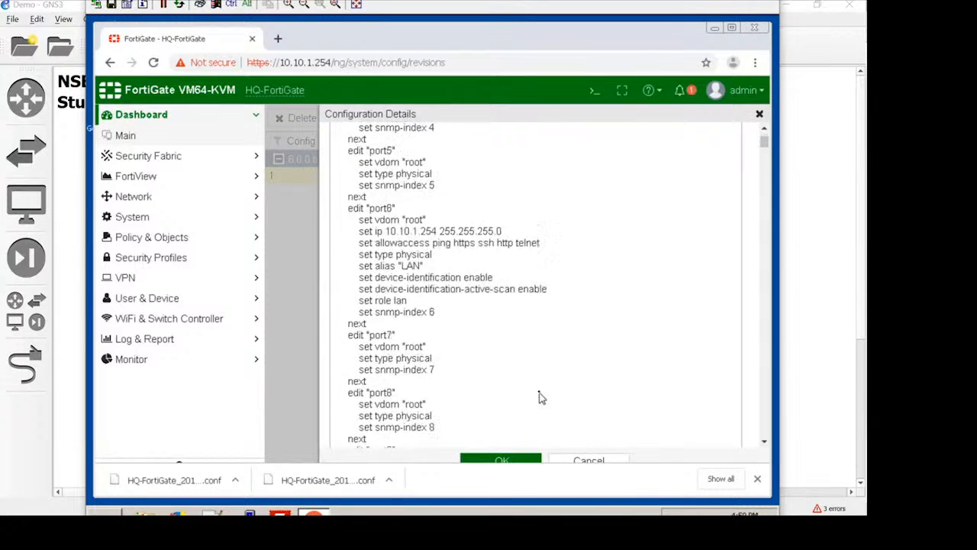
pyautogui.click(579, 460)
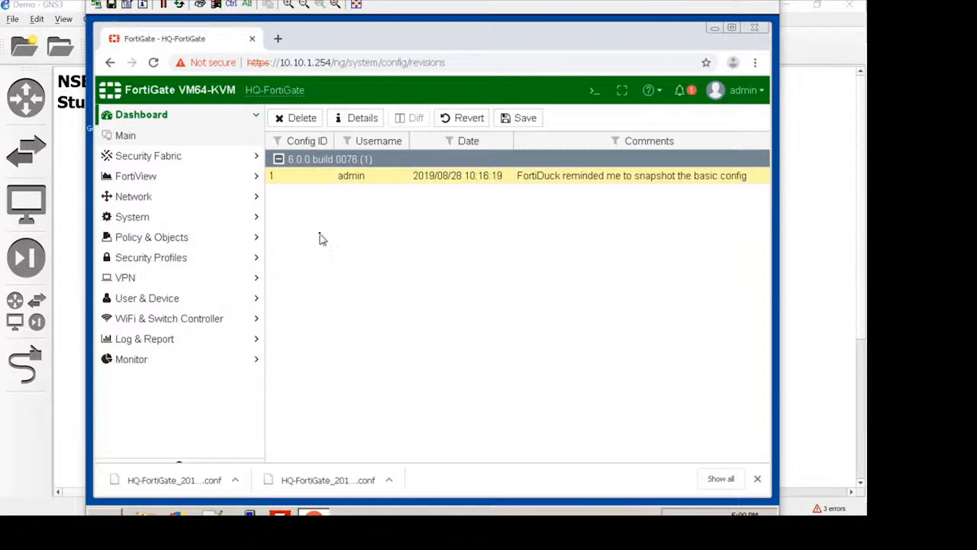
# Step: Save another configuration revision checkpoint without a comment
pyautogui.rightClick(524, 179)
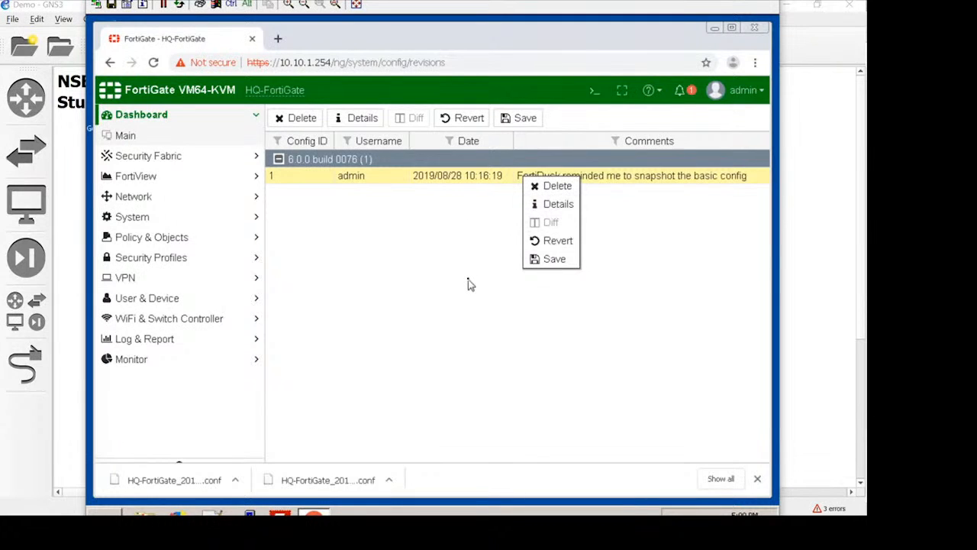
pyautogui.click(555, 259)
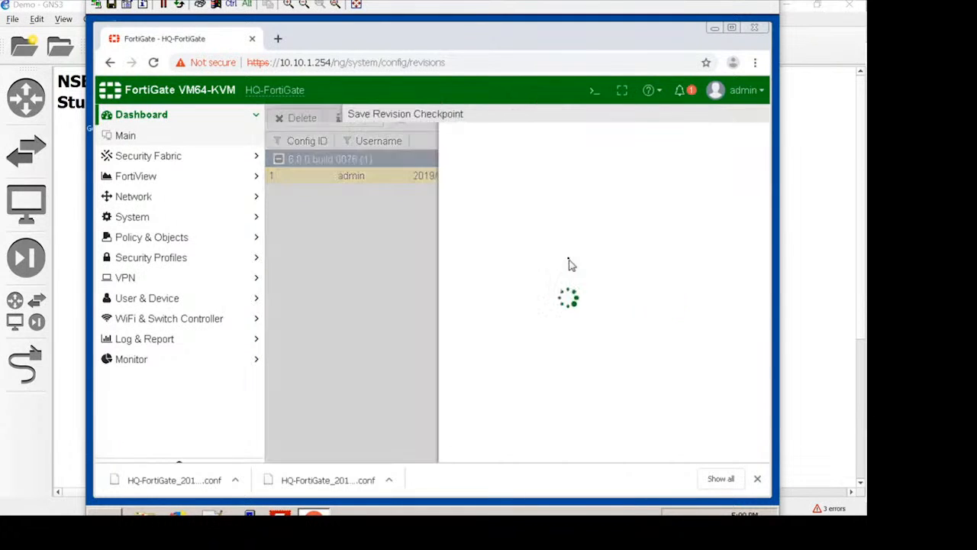
pyautogui.click(503, 205)
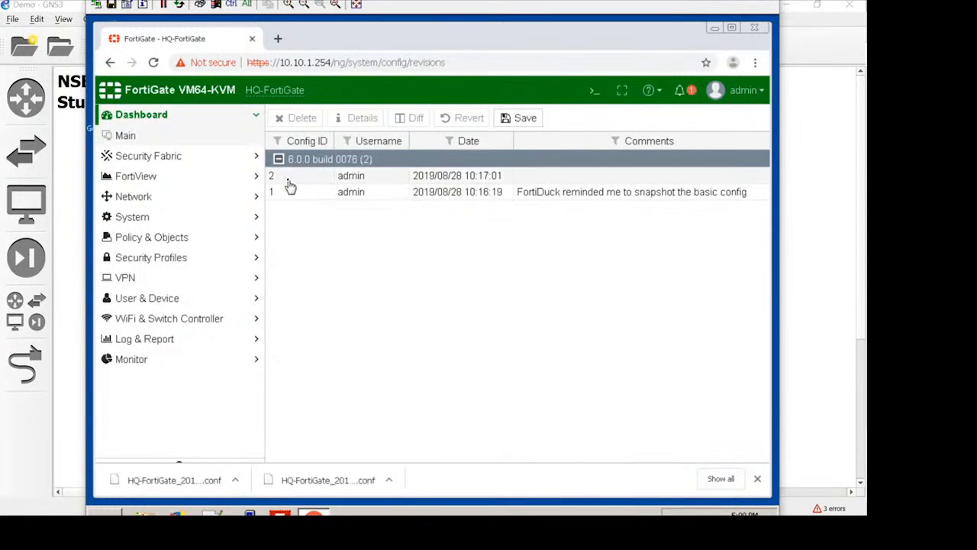
# Step: Download the configuration file of revision 1 from its details, then collapse the revision list and minimize the browser
pyautogui.click(444, 180)
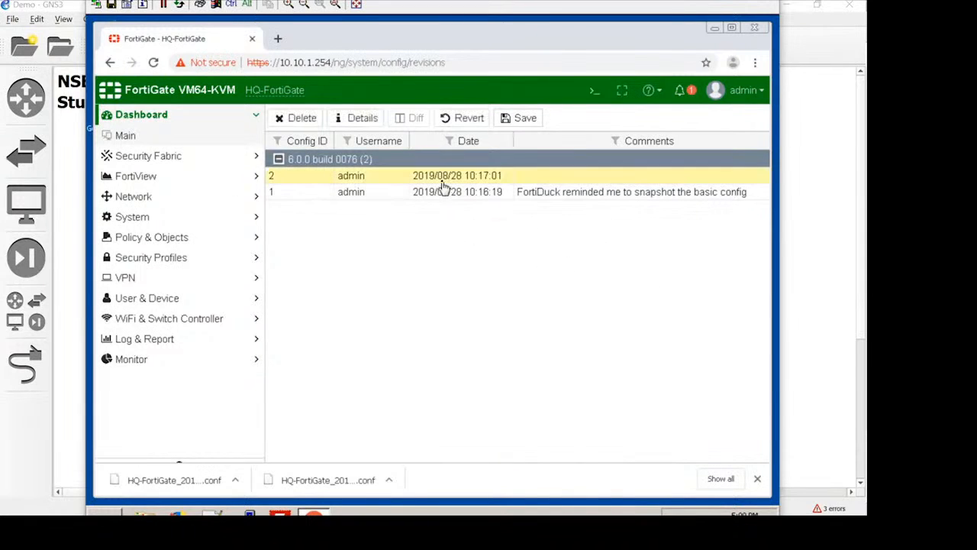
pyautogui.click(440, 192)
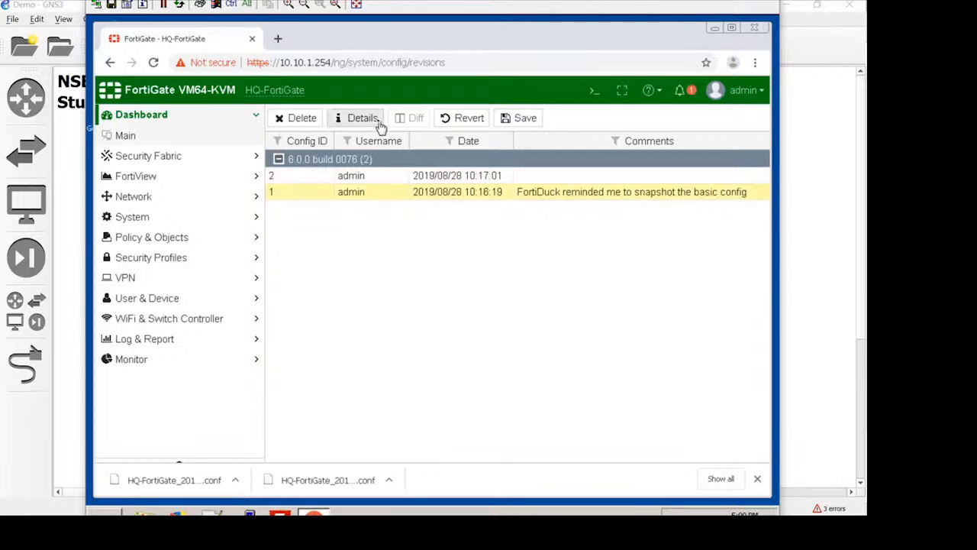
pyautogui.click(376, 123)
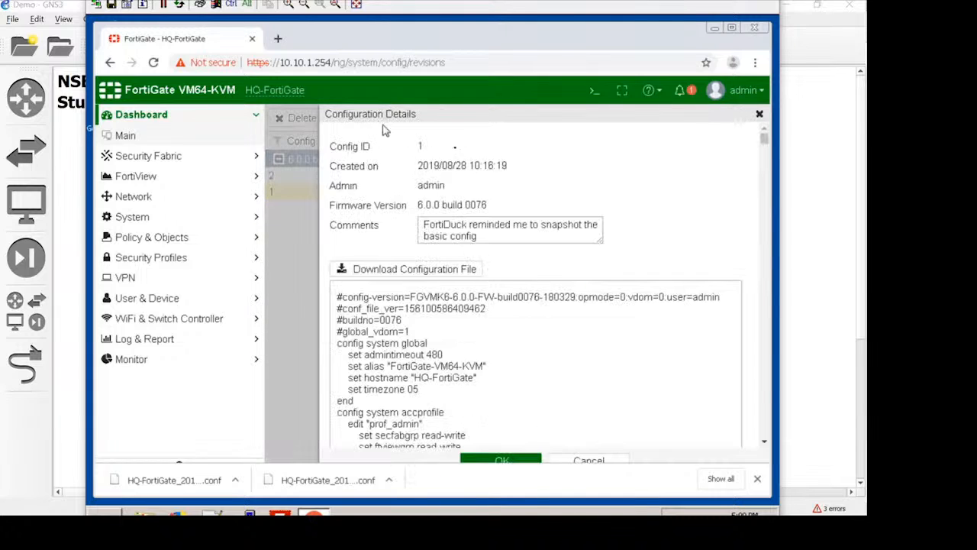
pyautogui.click(401, 271)
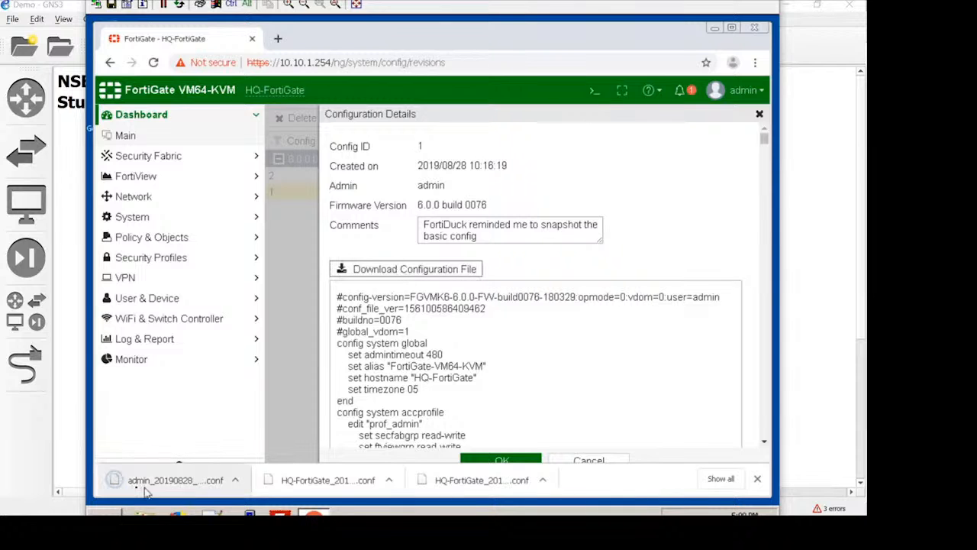
pyautogui.click(589, 460)
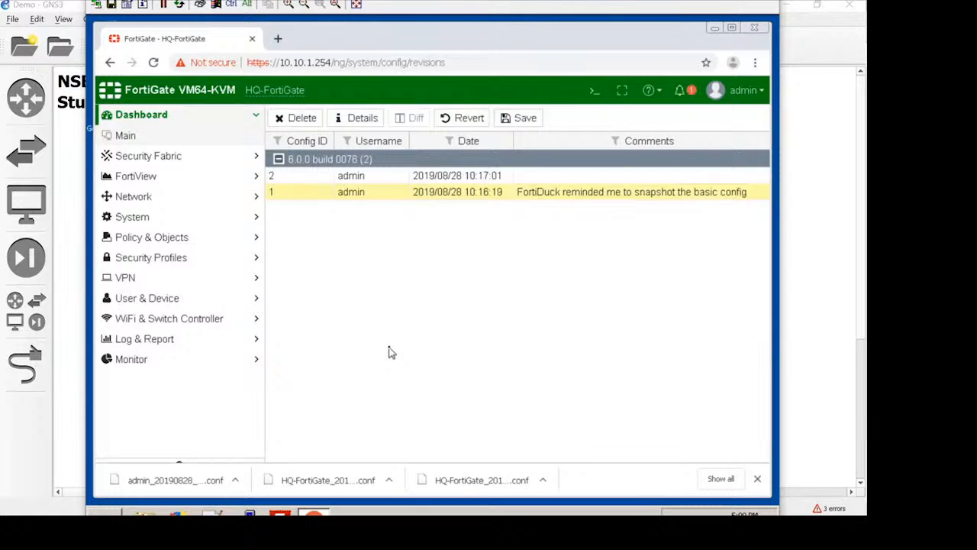
pyautogui.click(278, 160)
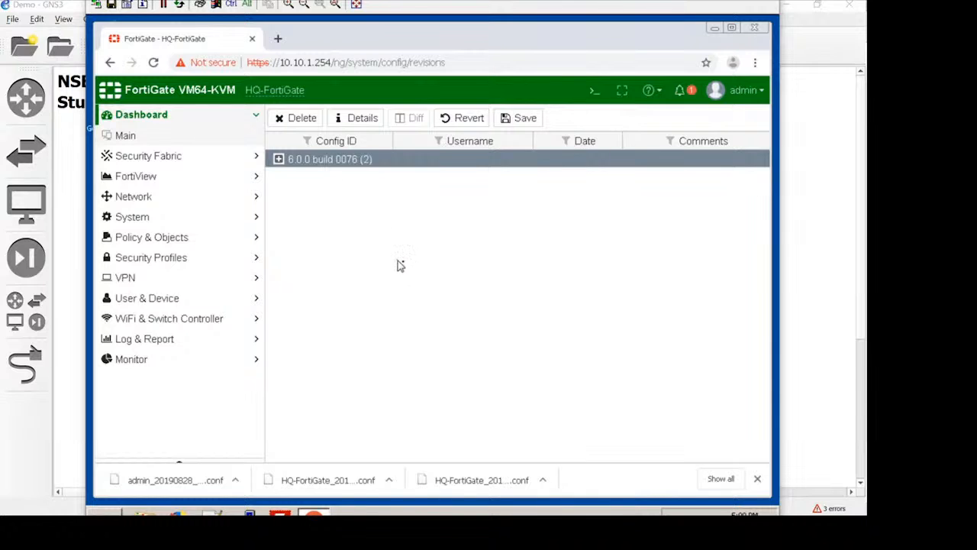
pyautogui.click(715, 29)
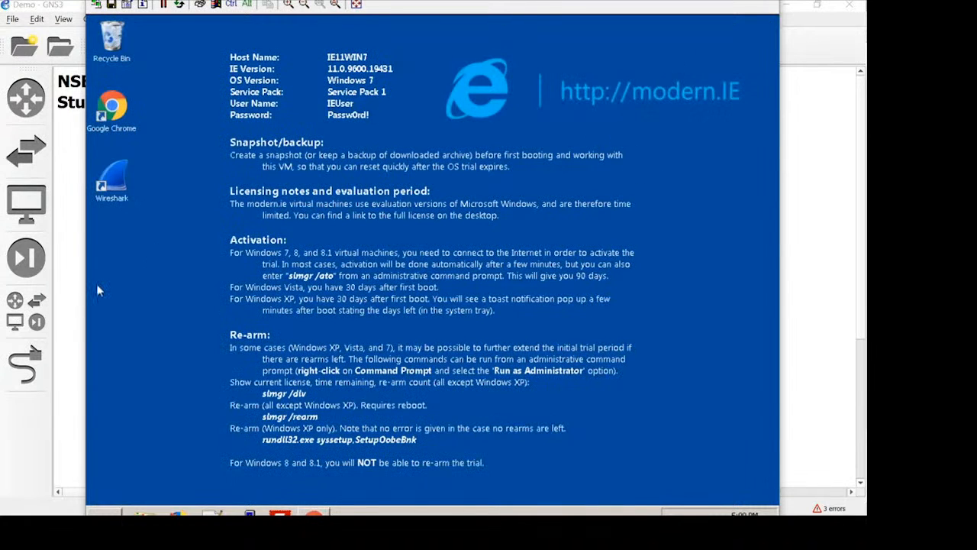